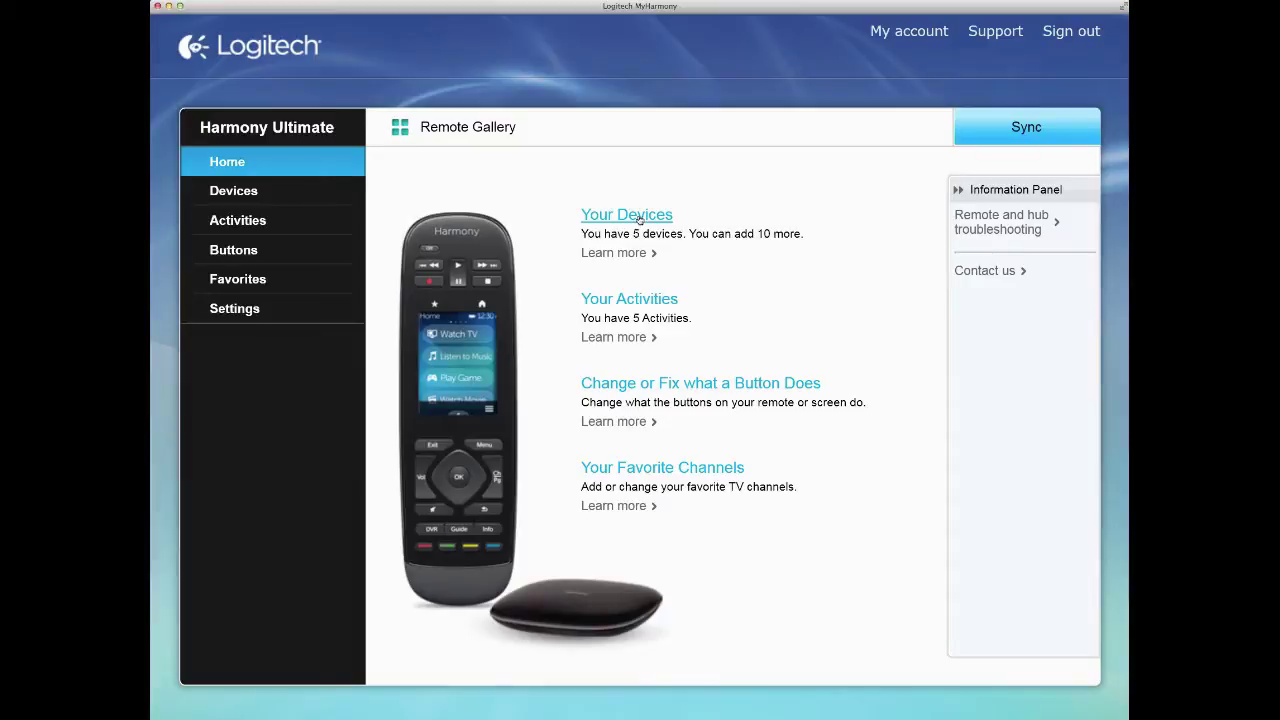
# Step: Start adding a new device with manufacturer "RGB lights" and model number "Mini", confirming that the entered name is correct
pyautogui.click(641, 216)
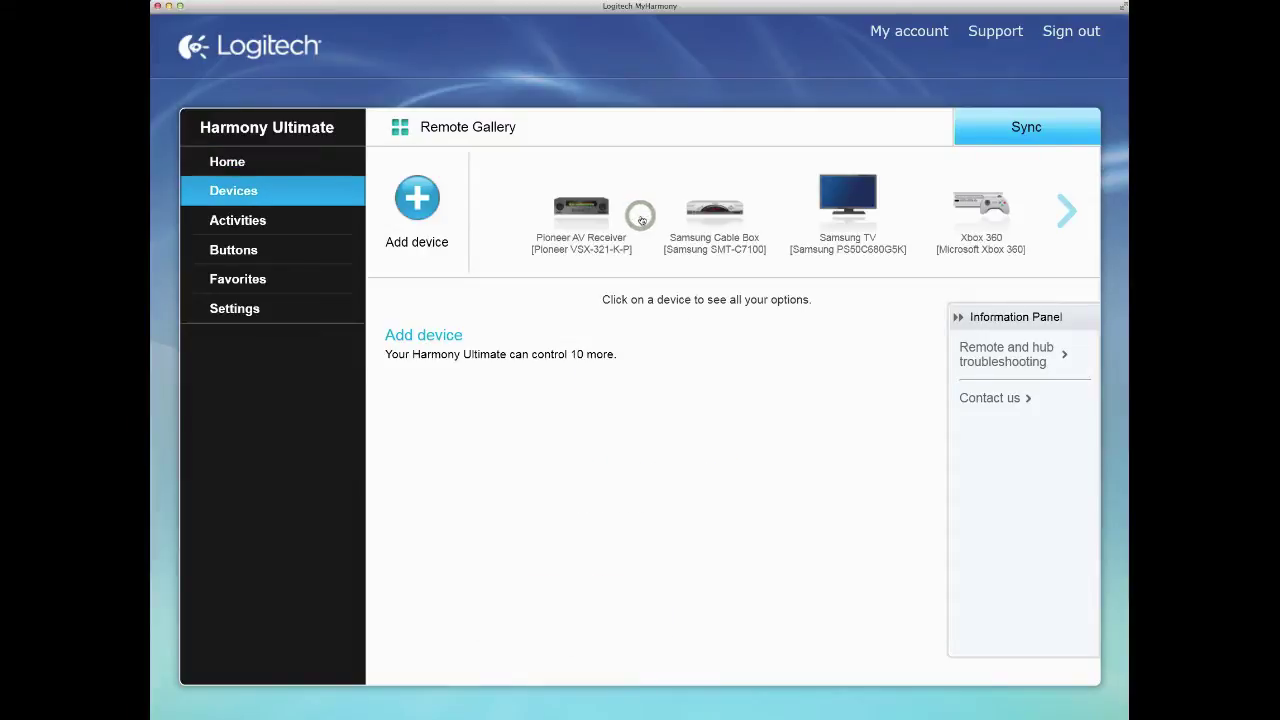
pyautogui.click(417, 200)
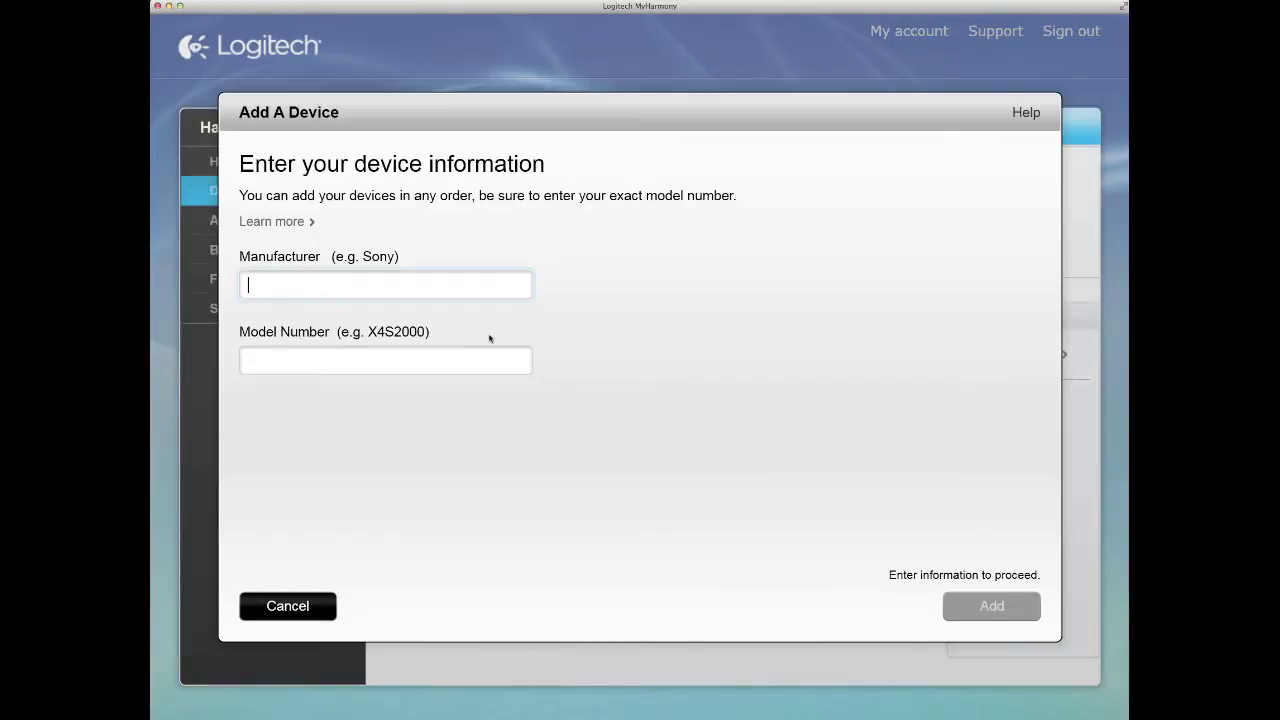
pyautogui.write('RGB lights')
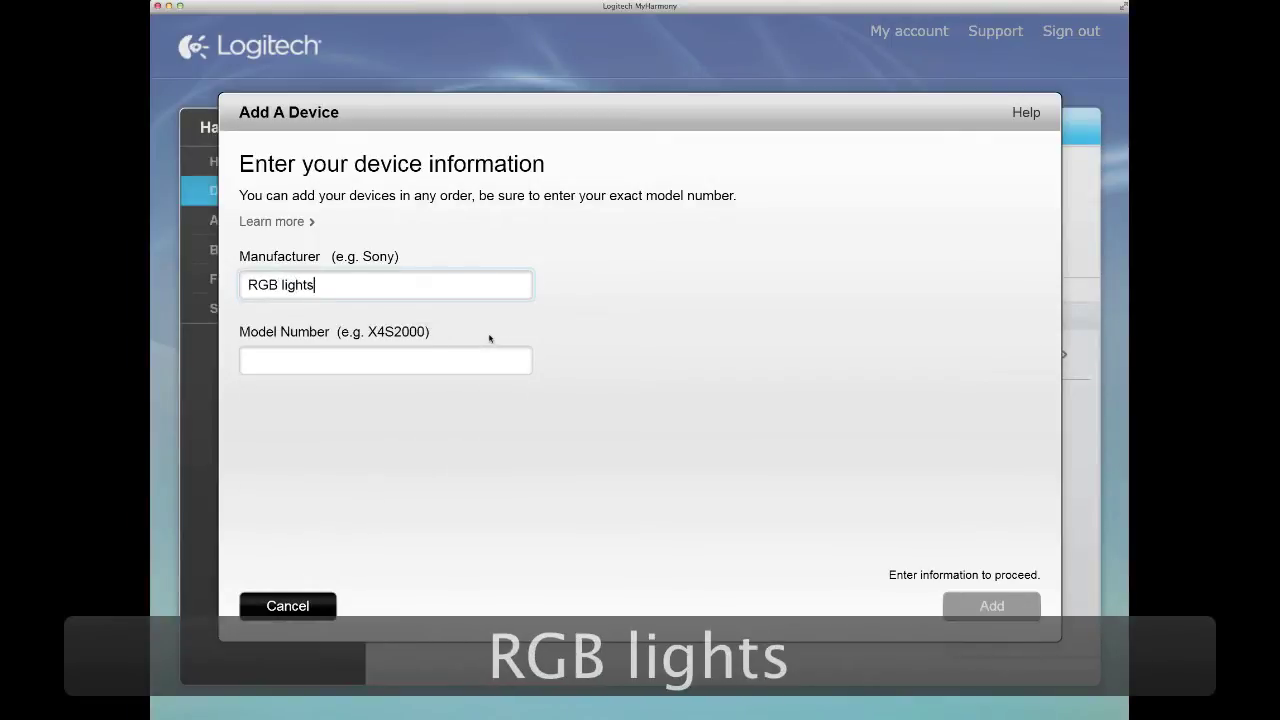
pyautogui.press('Tab')
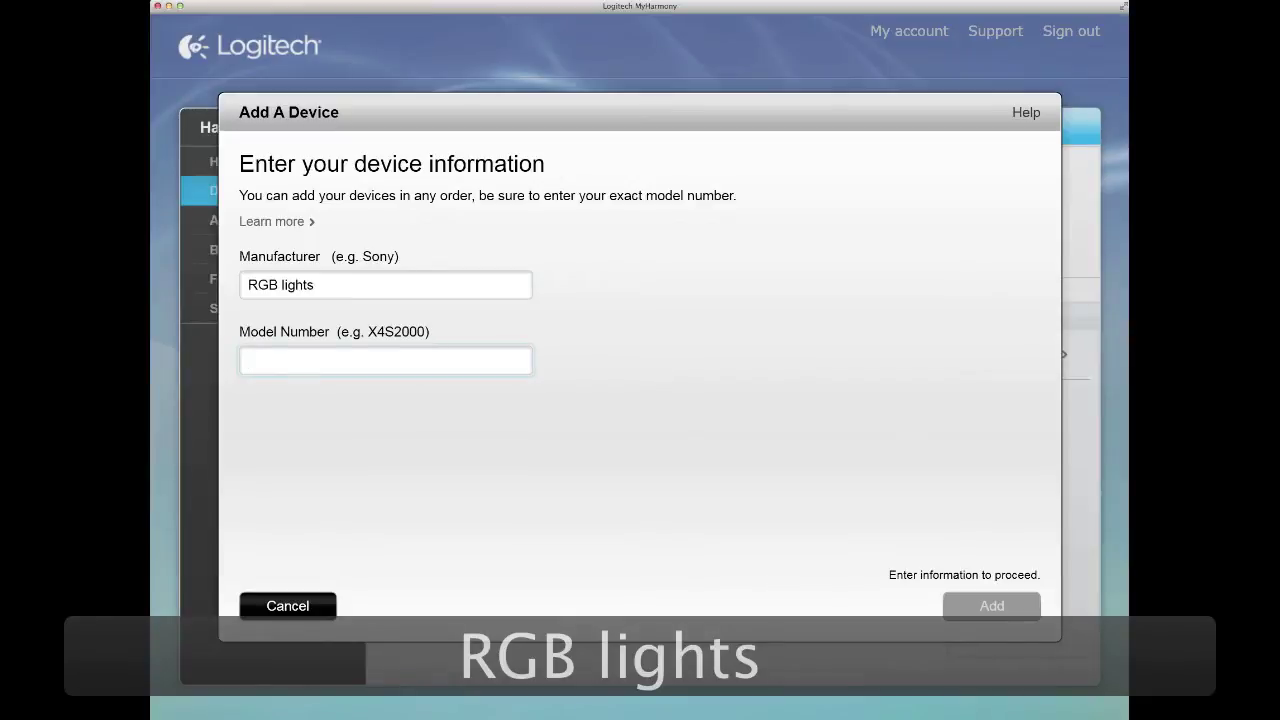
pyautogui.write('Mini')
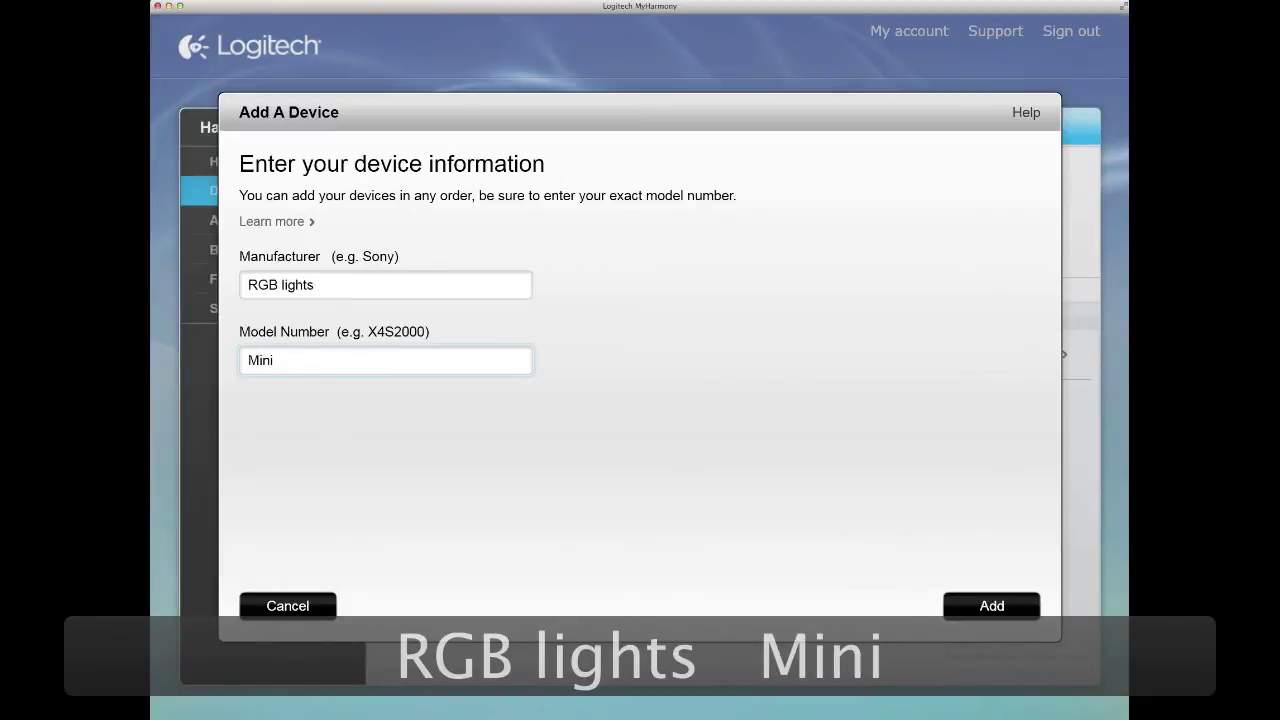
pyautogui.click(1010, 608)
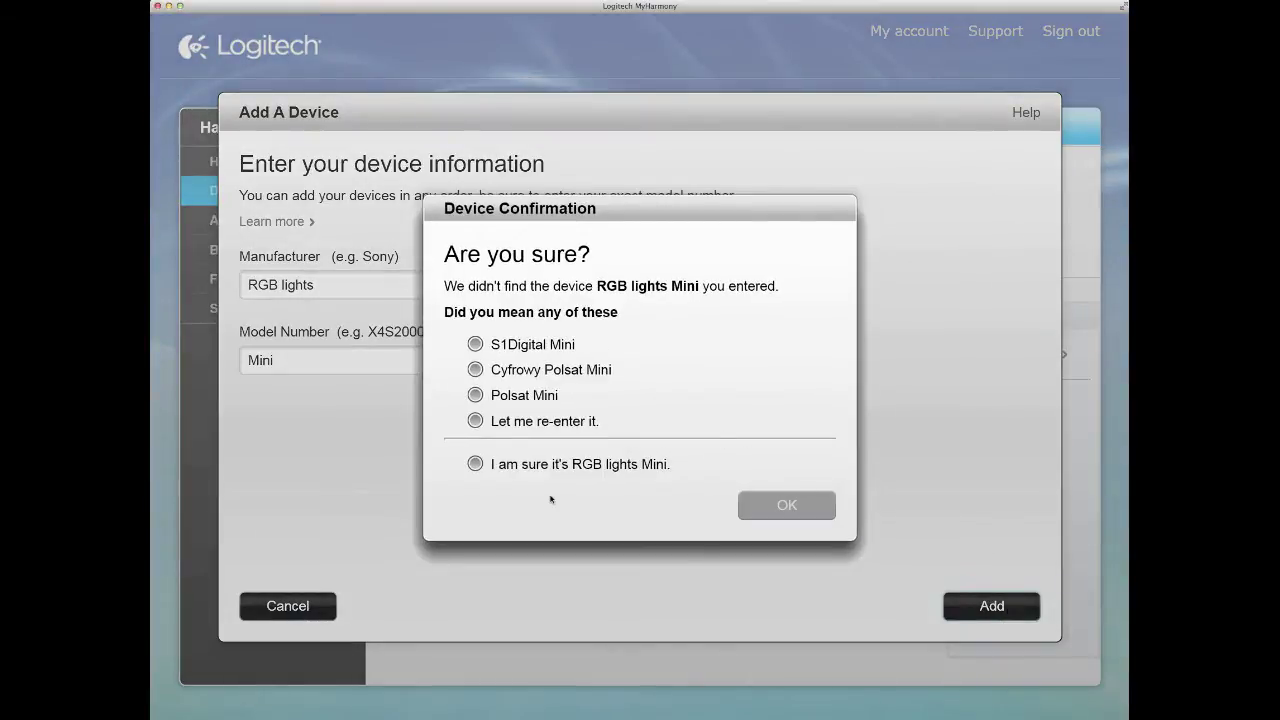
pyautogui.click(506, 465)
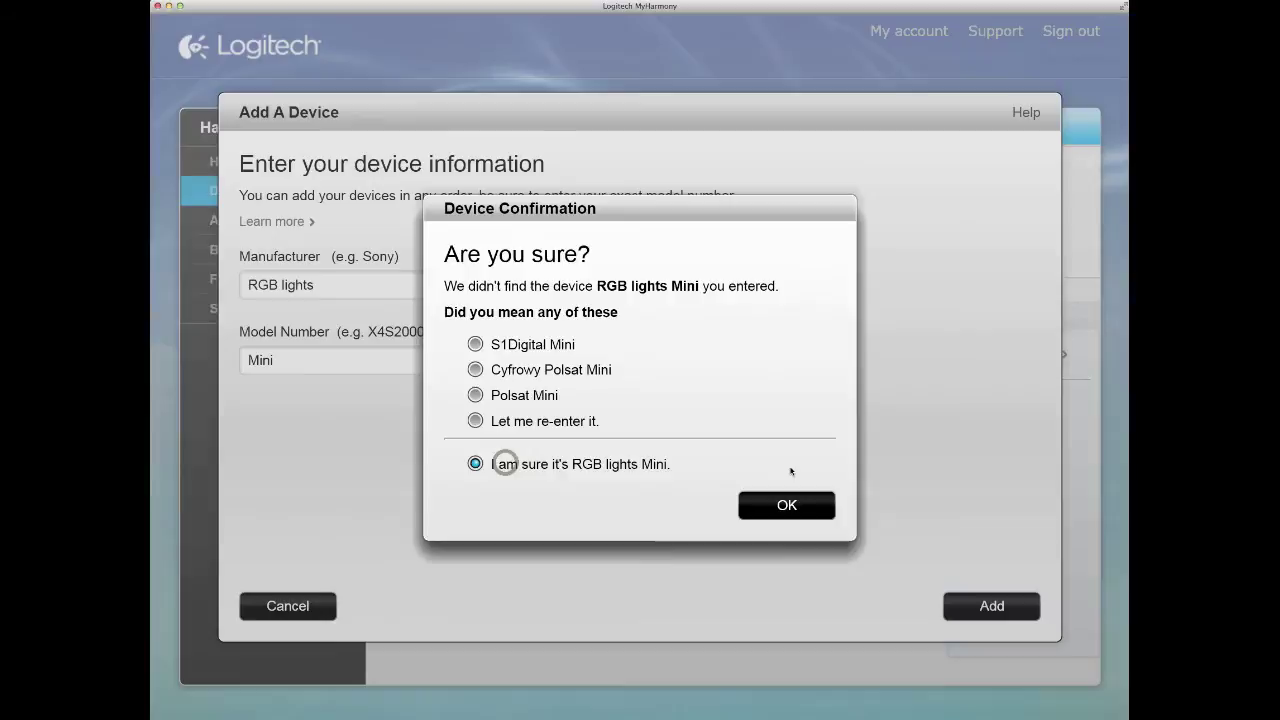
pyautogui.click(788, 504)
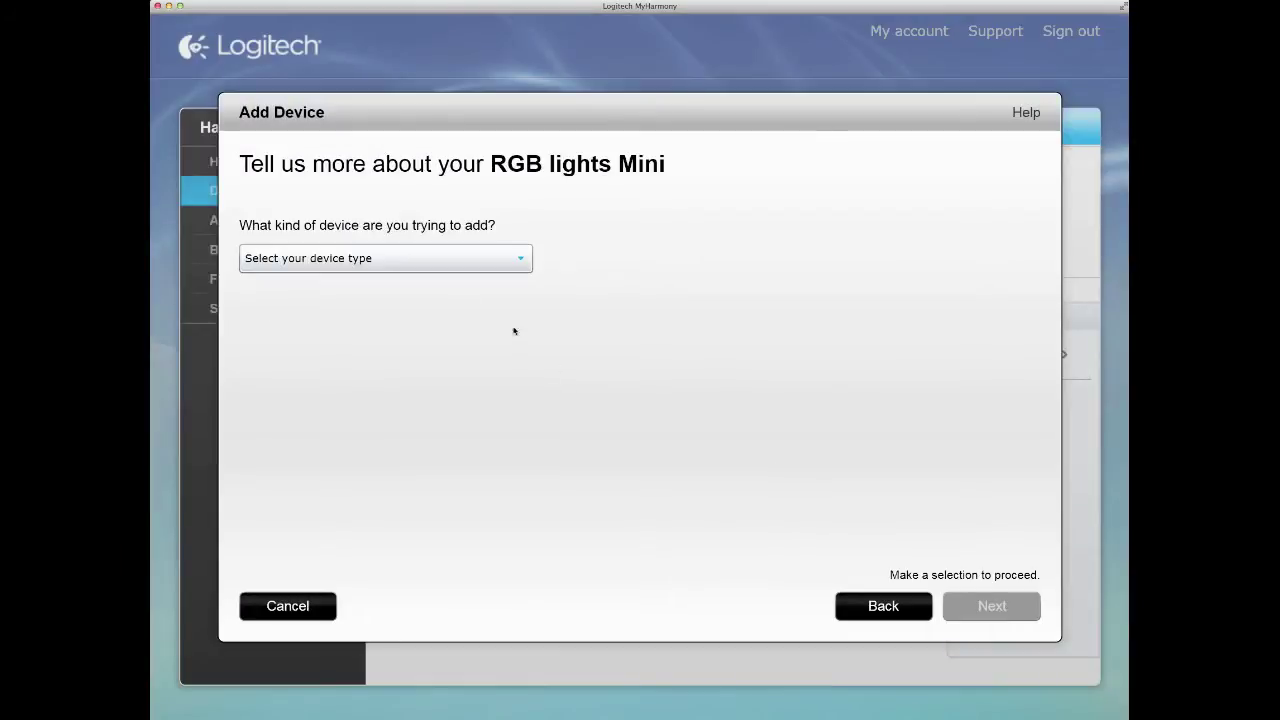
# Step: Set the device type to Other (Not Shown Above) and specify that it controls the lights
pyautogui.click(430, 258)
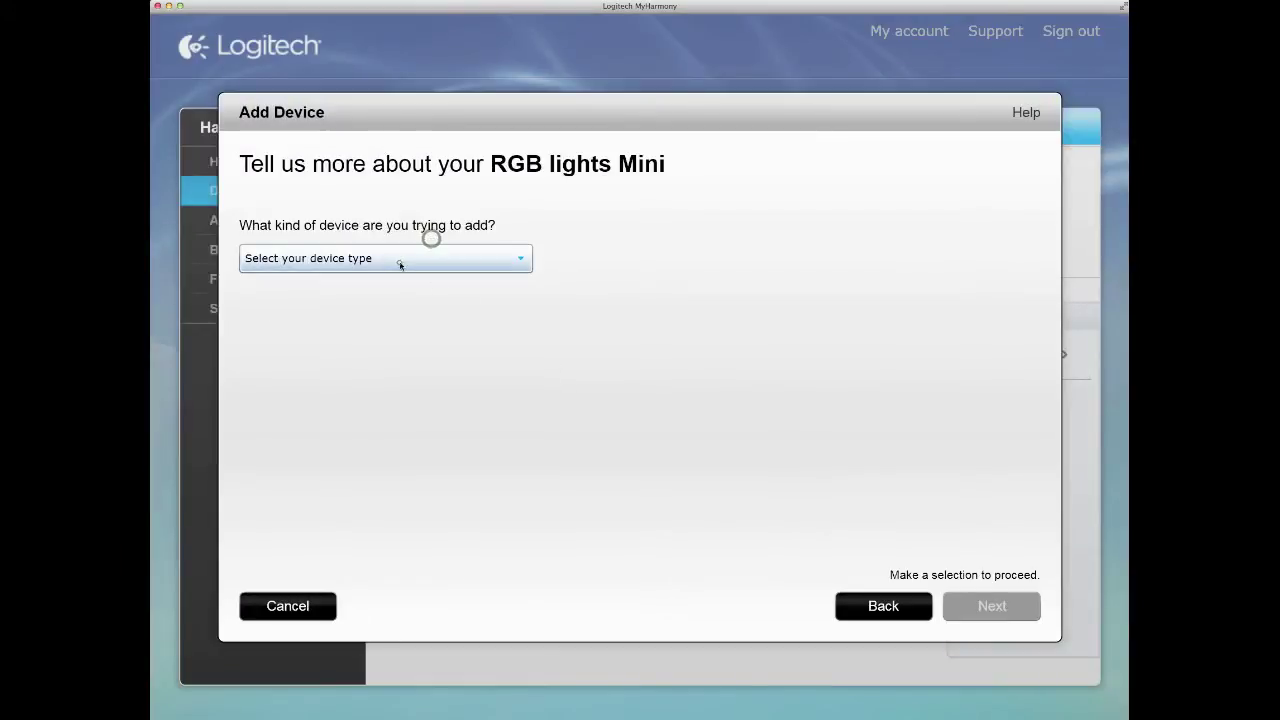
pyautogui.click(345, 583)
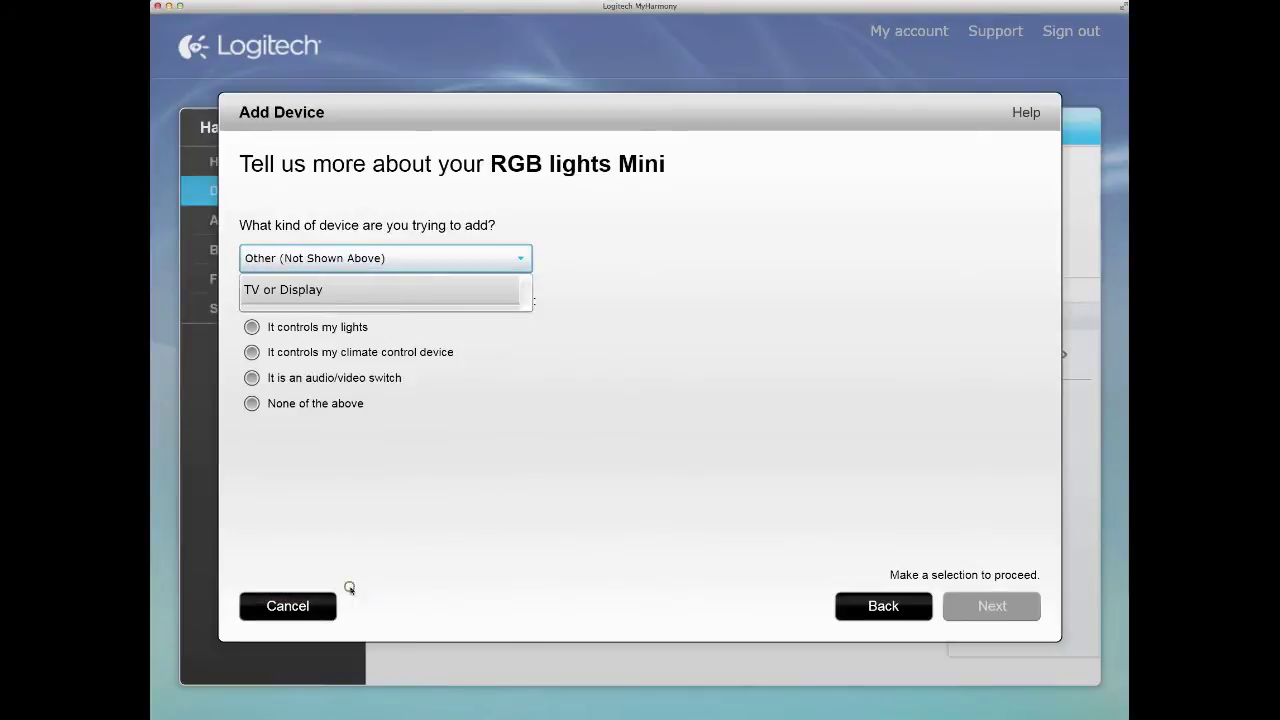
pyautogui.click(344, 330)
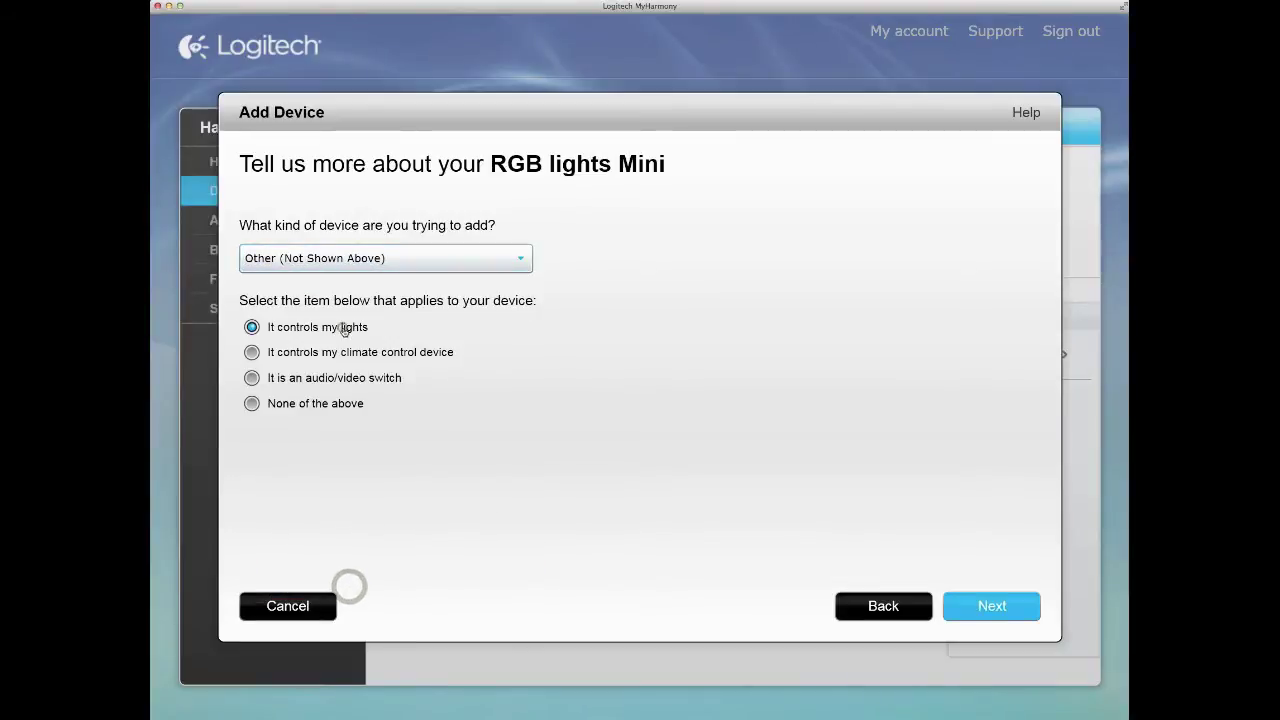
pyautogui.click(991, 606)
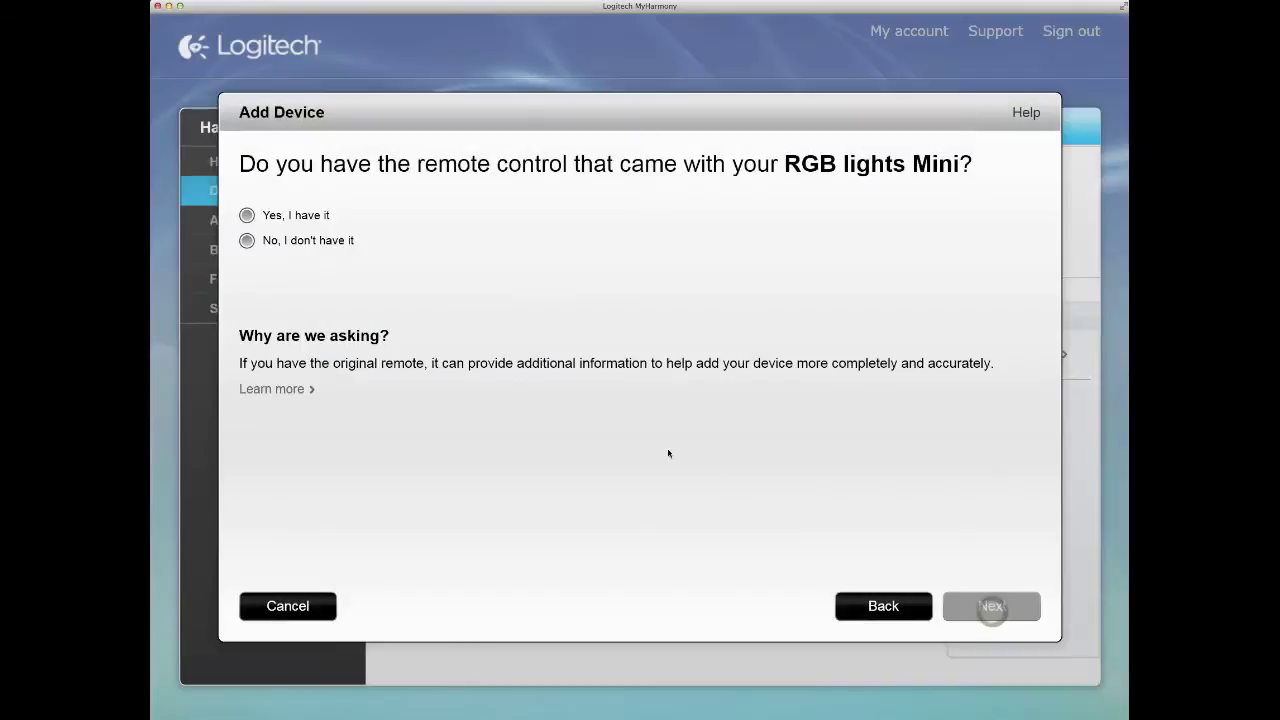
# Step: State that the original remote is available, go through the teaching stage and finish adding the RGB lights Mini
pyautogui.click(270, 216)
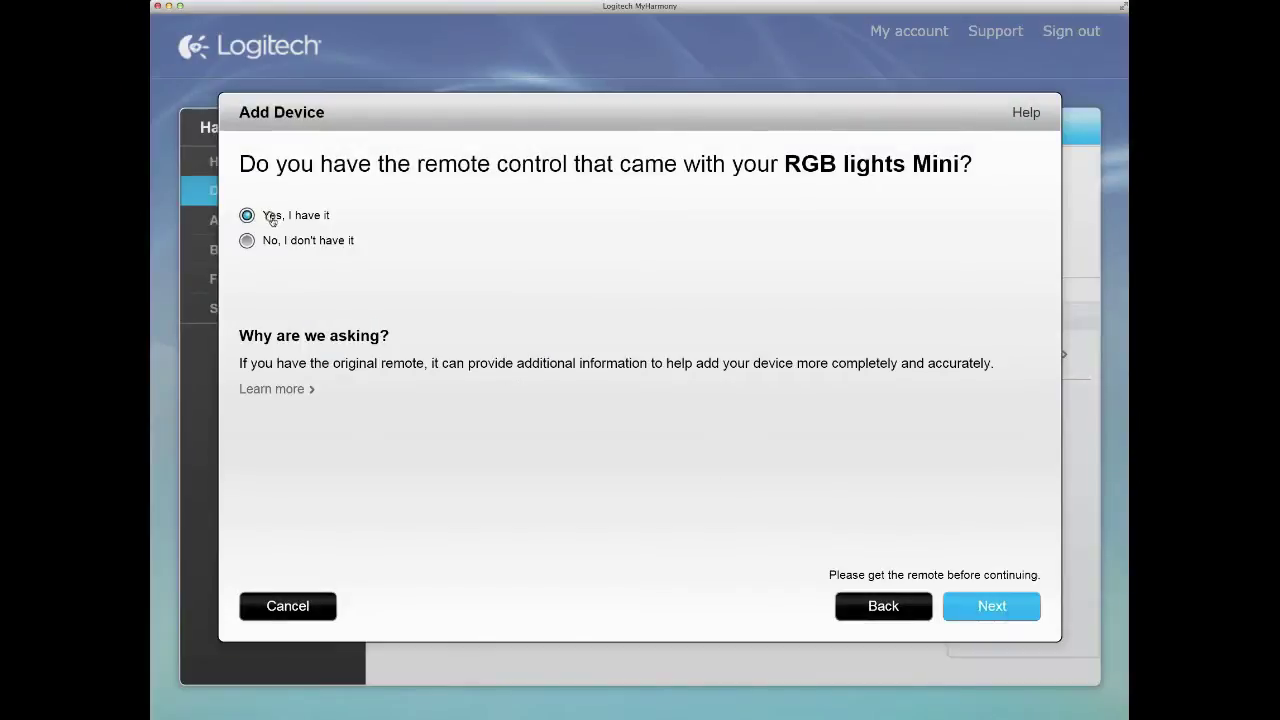
pyautogui.click(987, 608)
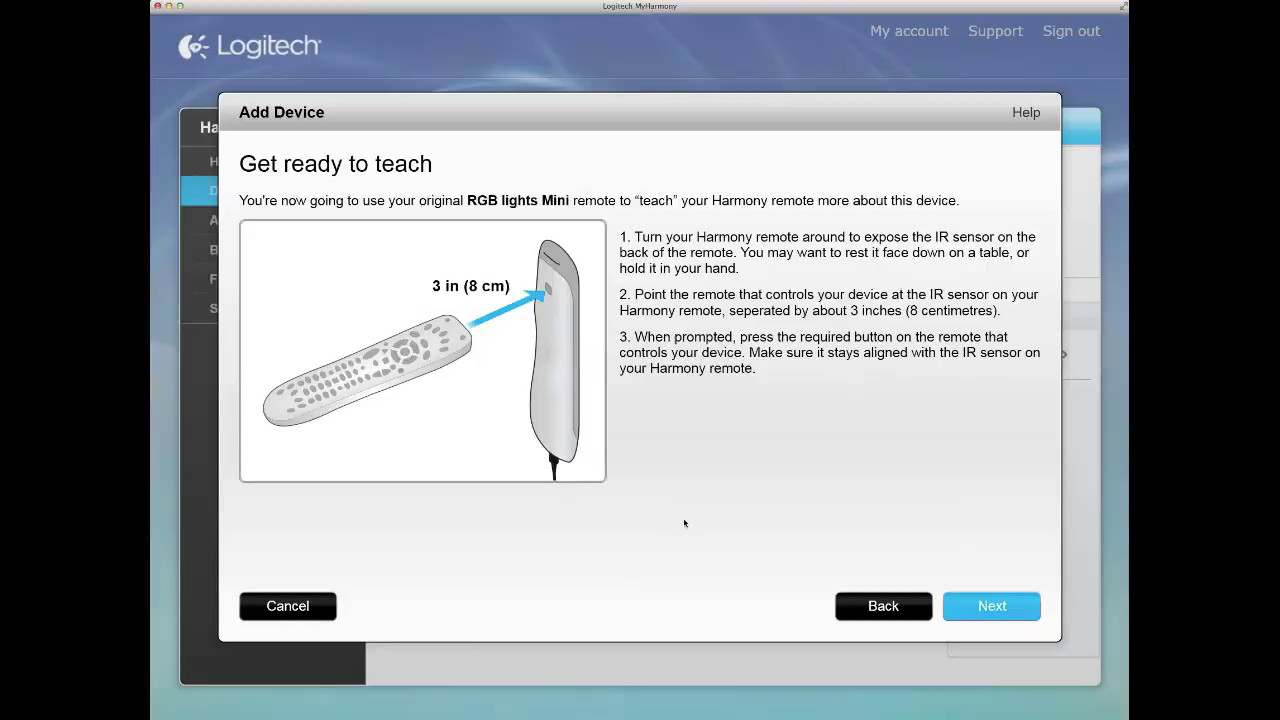
pyautogui.click(987, 607)
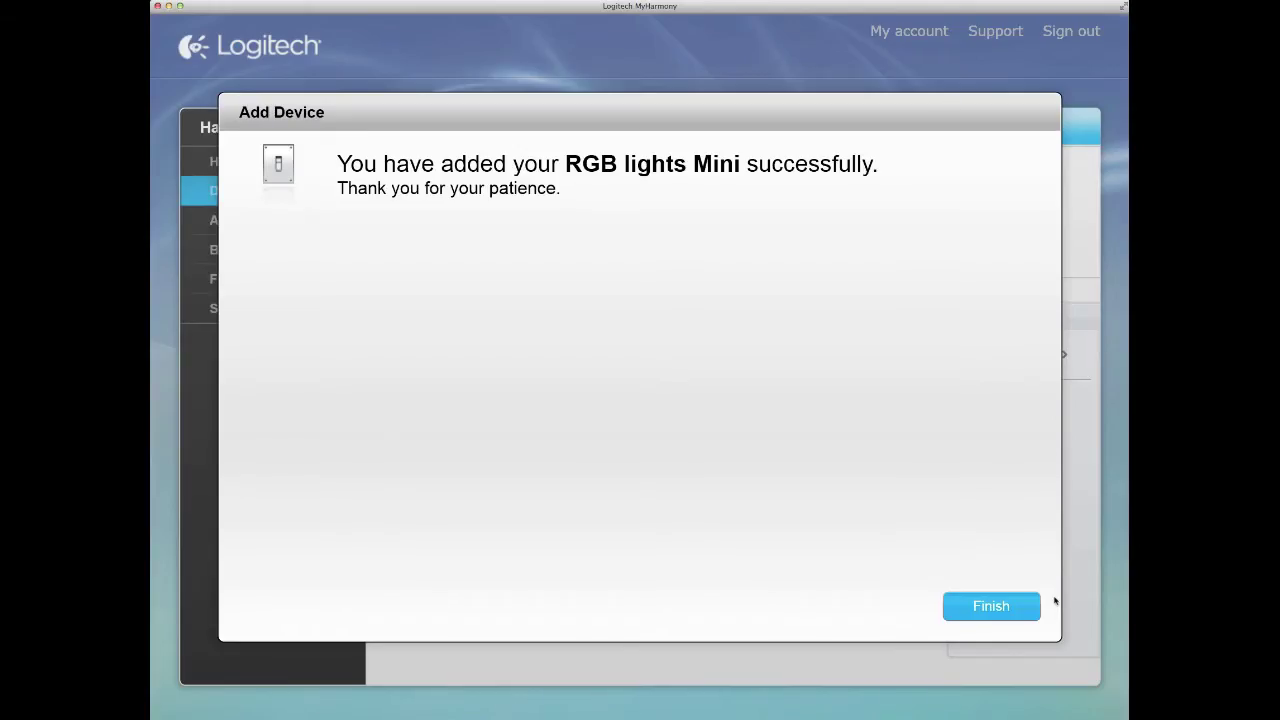
pyautogui.click(978, 612)
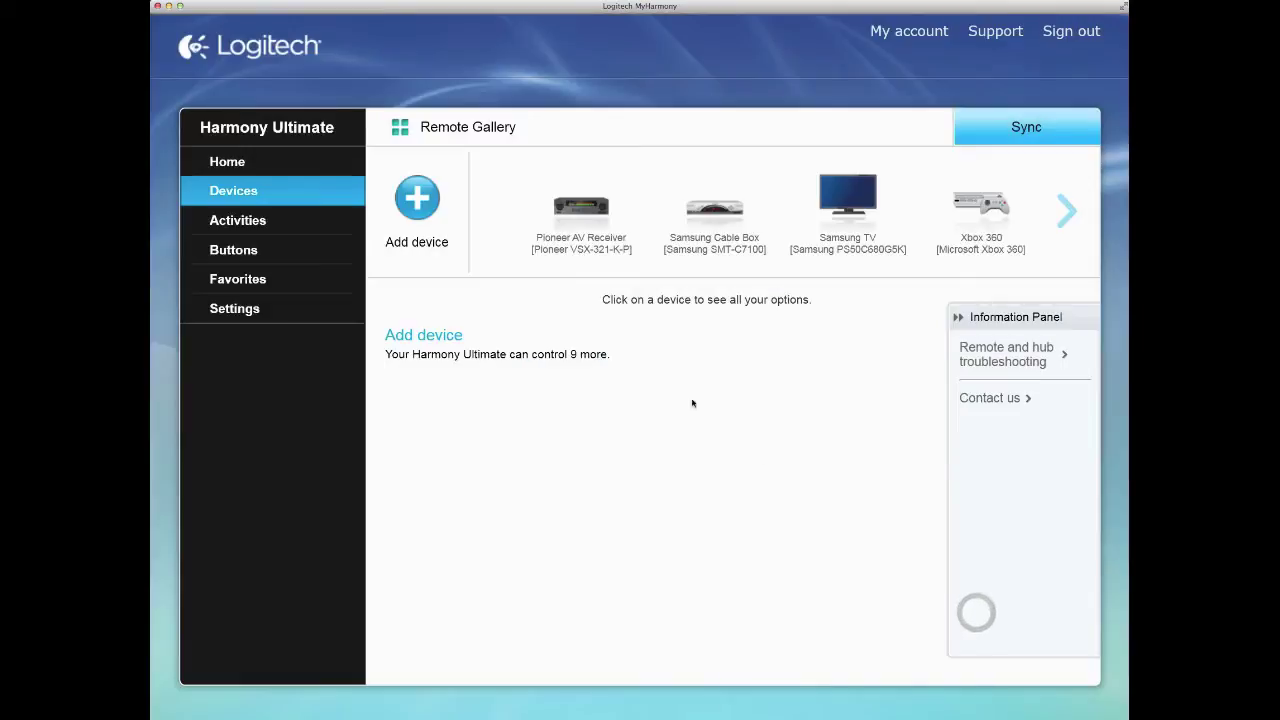
# Step: Open the power settings of the RGB lights Mini device
pyautogui.click(1070, 210)
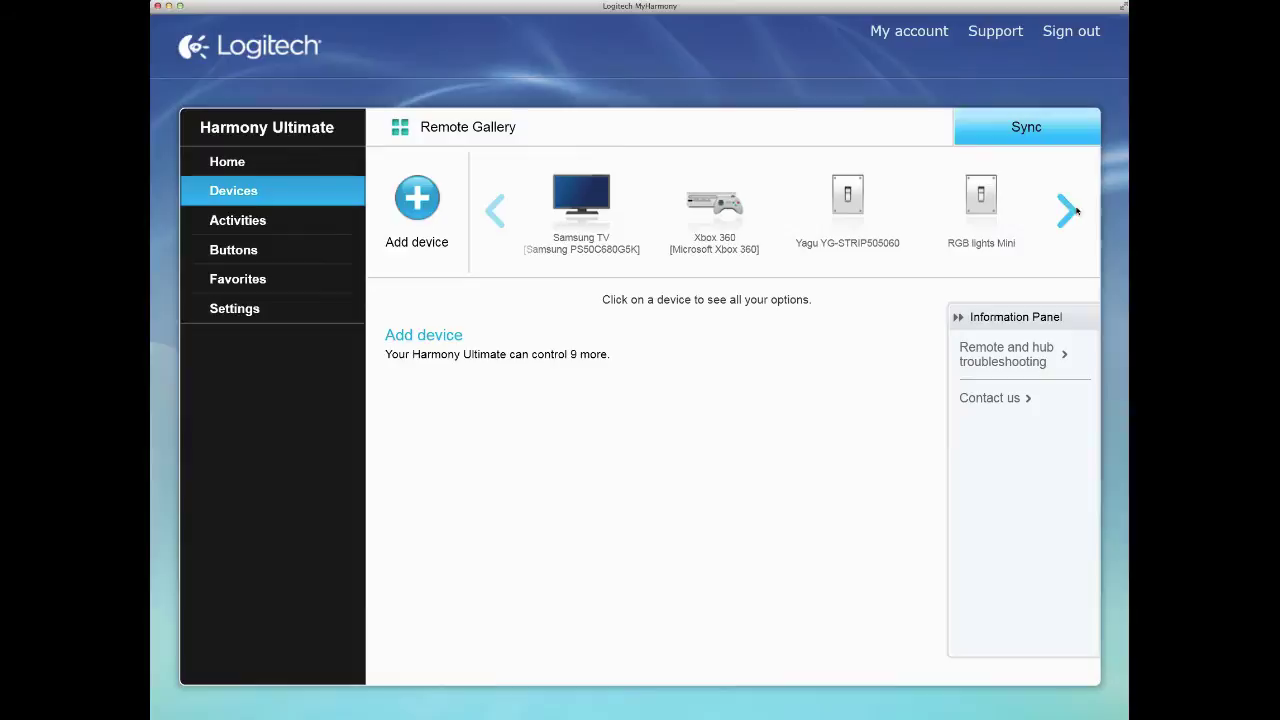
pyautogui.click(982, 212)
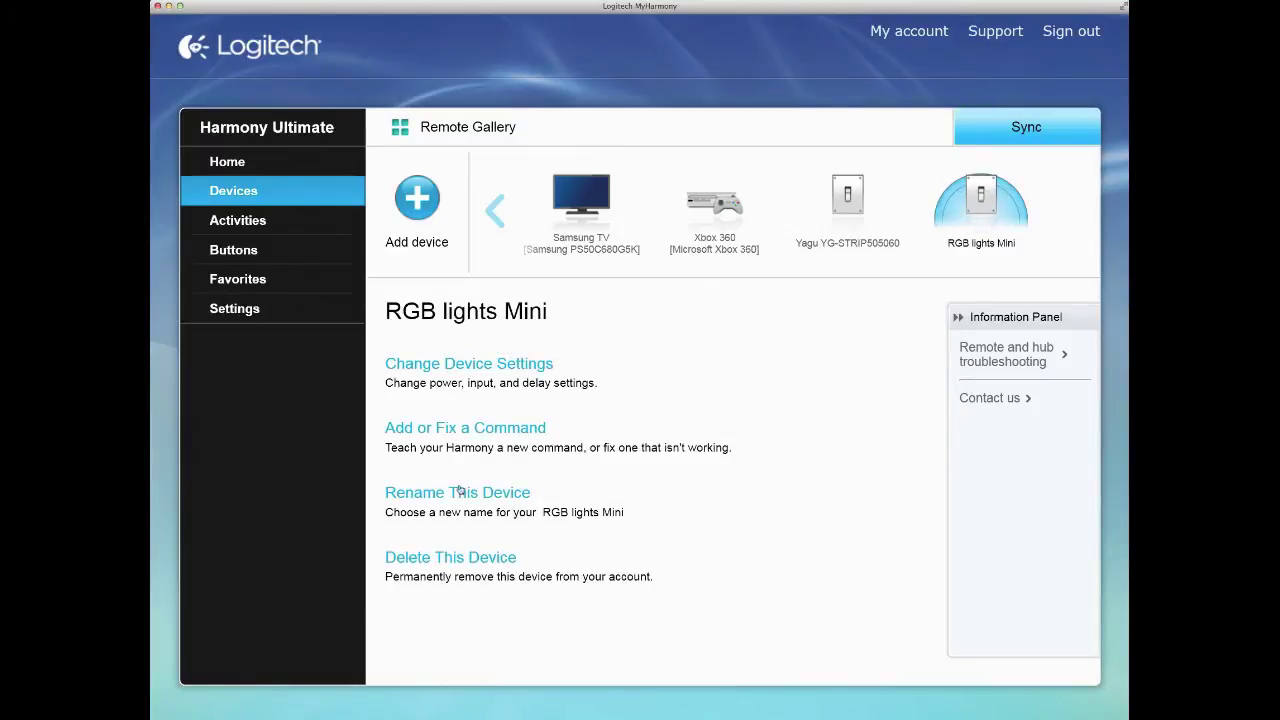
pyautogui.click(461, 365)
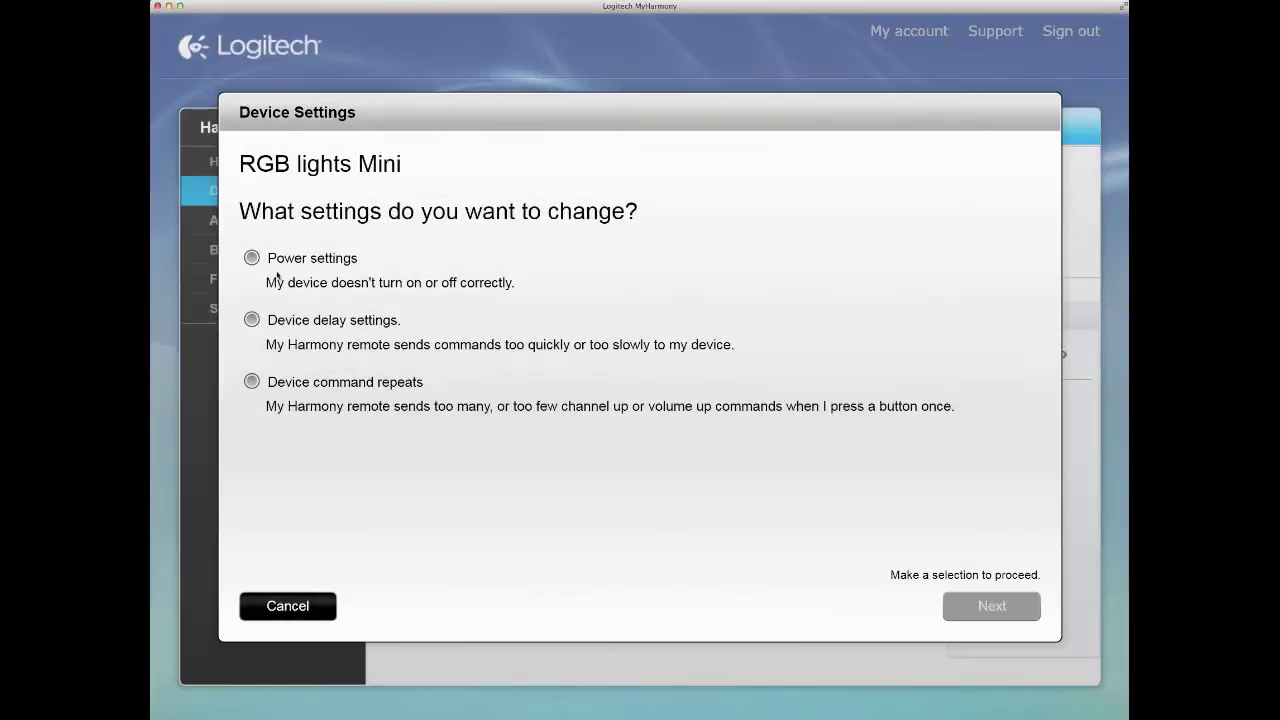
pyautogui.click(284, 258)
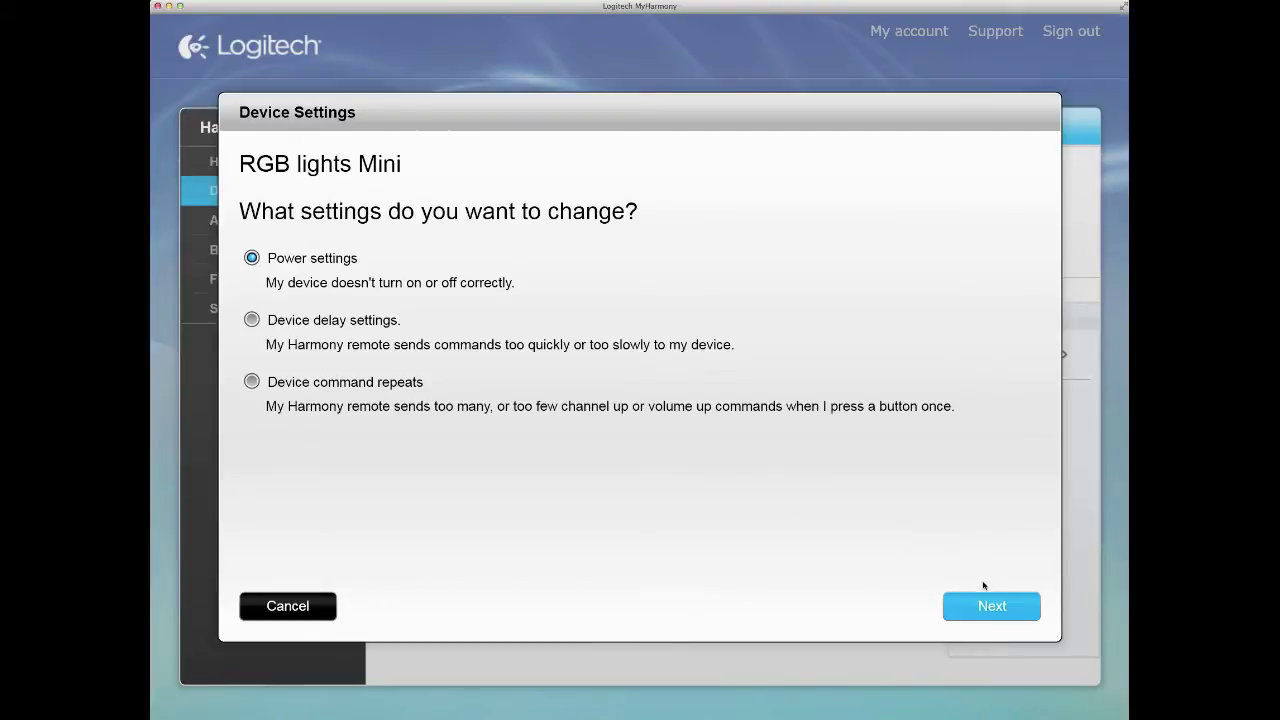
pyautogui.click(986, 612)
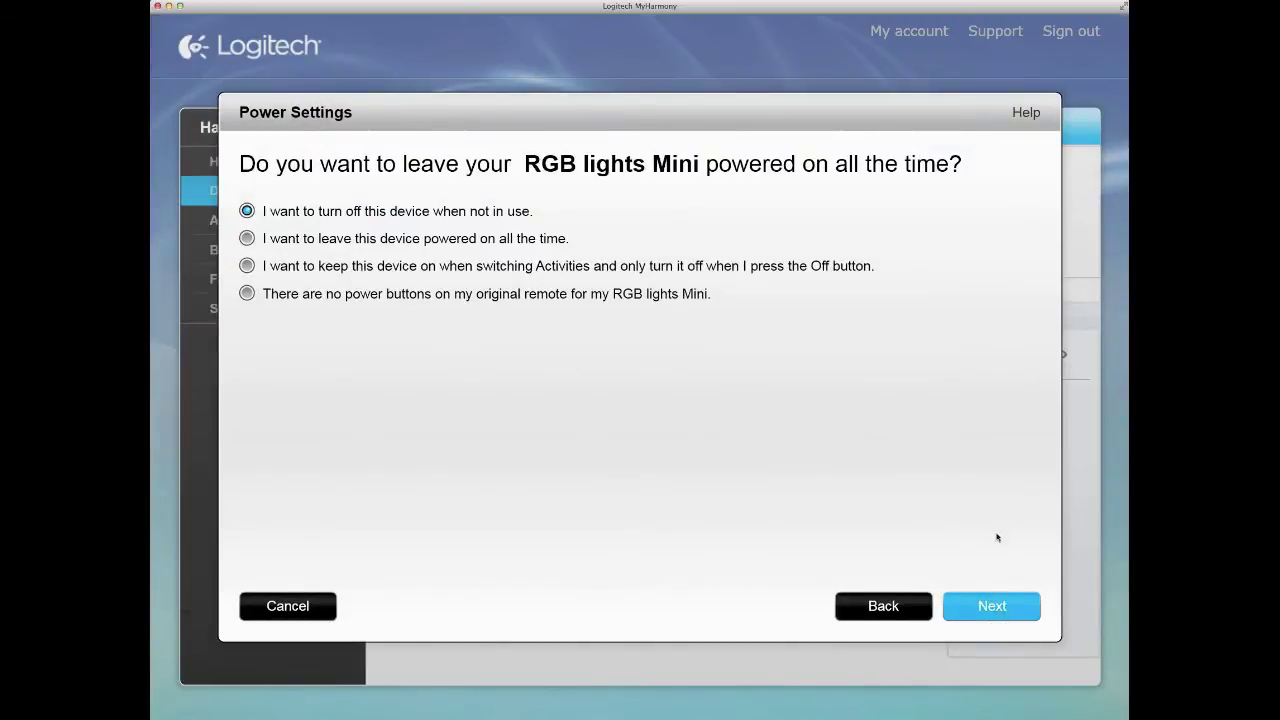
# Step: Keep the device turning off when not in use and specify two different buttons for on and off
pyautogui.click(988, 604)
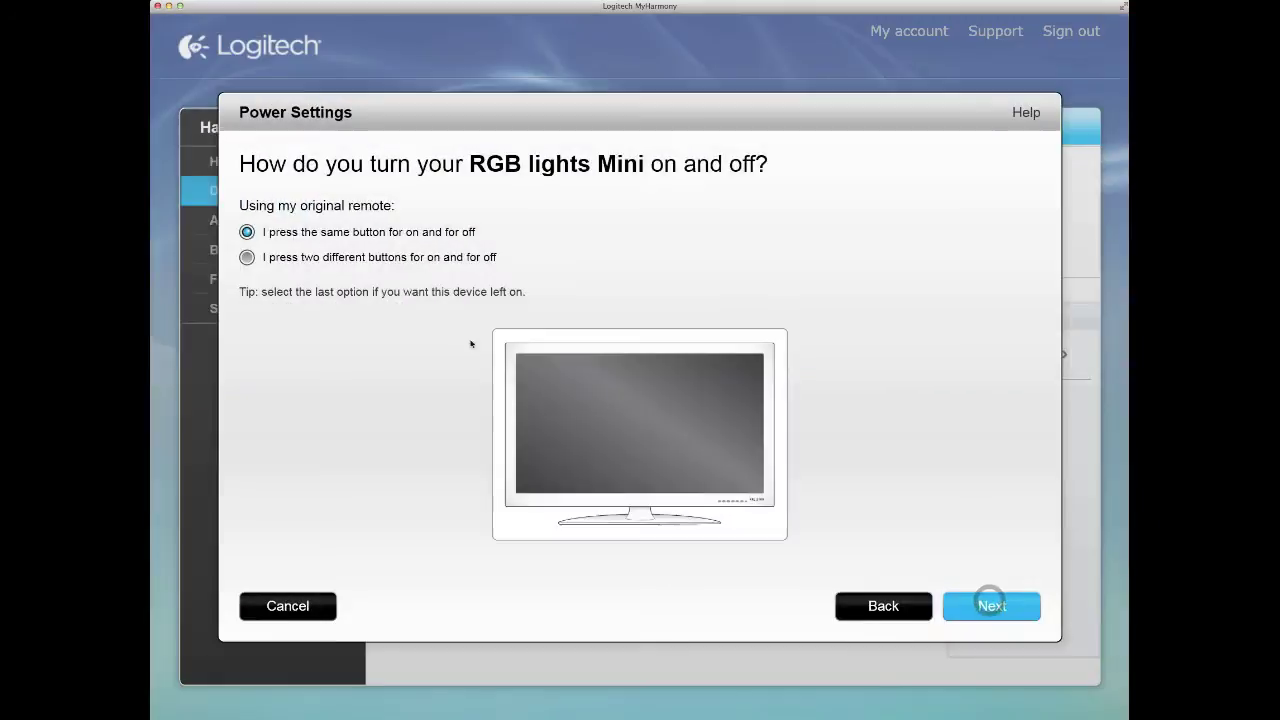
pyautogui.click(289, 259)
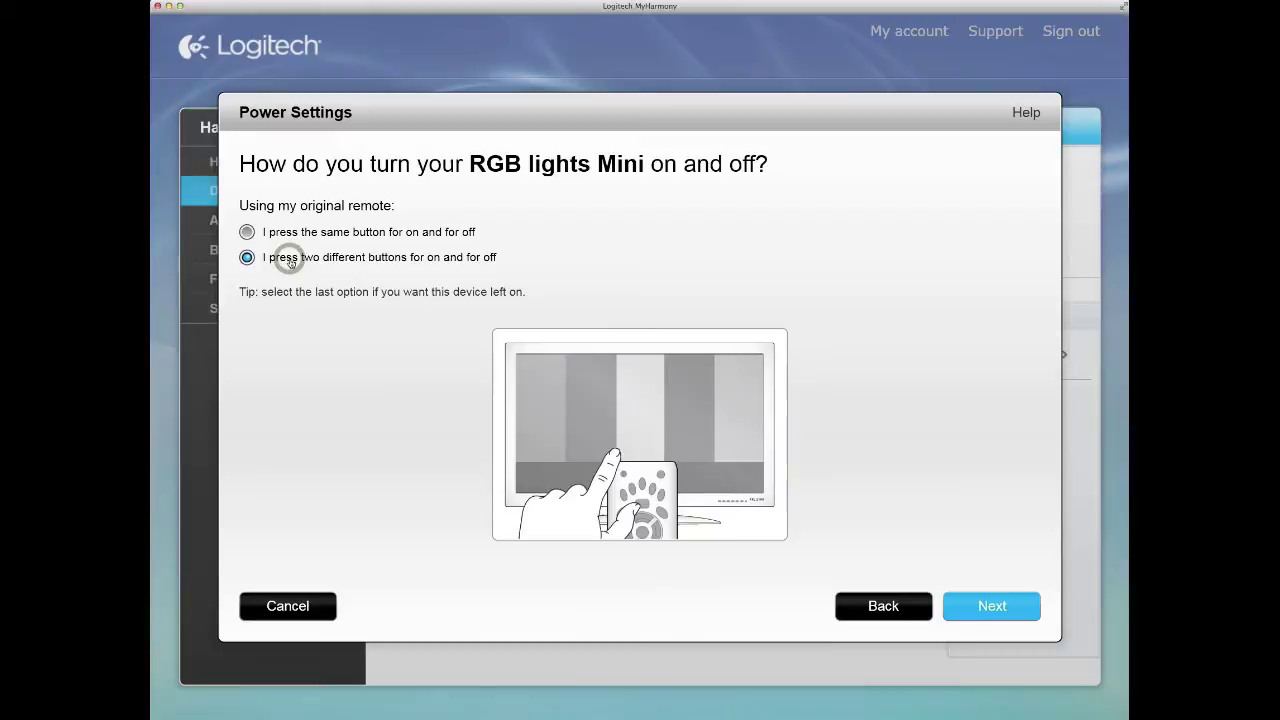
pyautogui.click(993, 605)
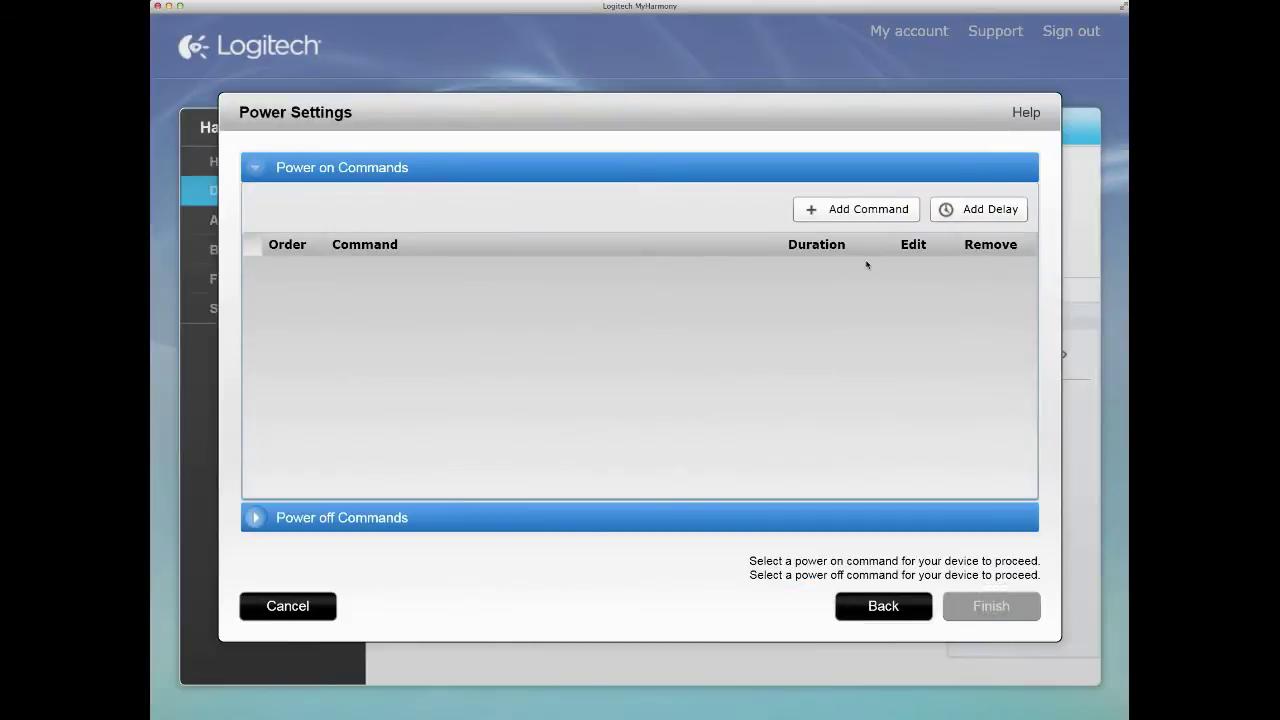
# Step: Add a power-on command and teach PowerOn from the original RGB lights Mini remote
pyautogui.click(878, 211)
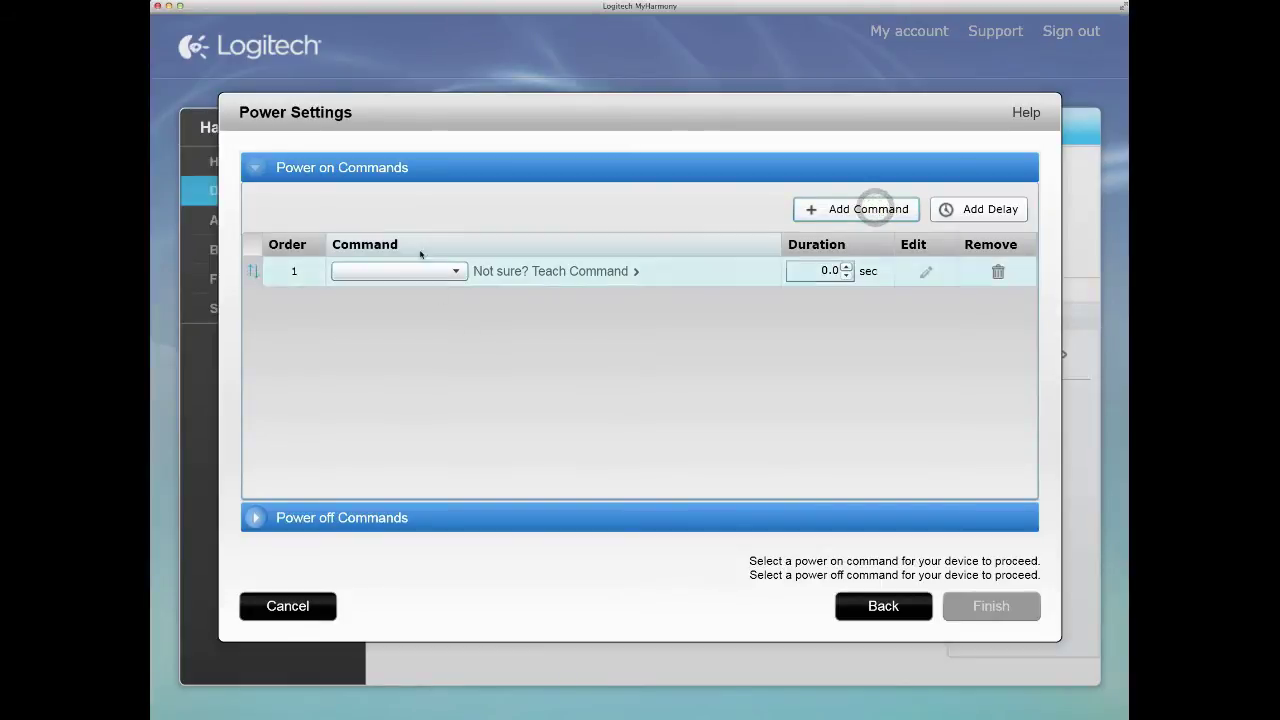
pyautogui.click(585, 272)
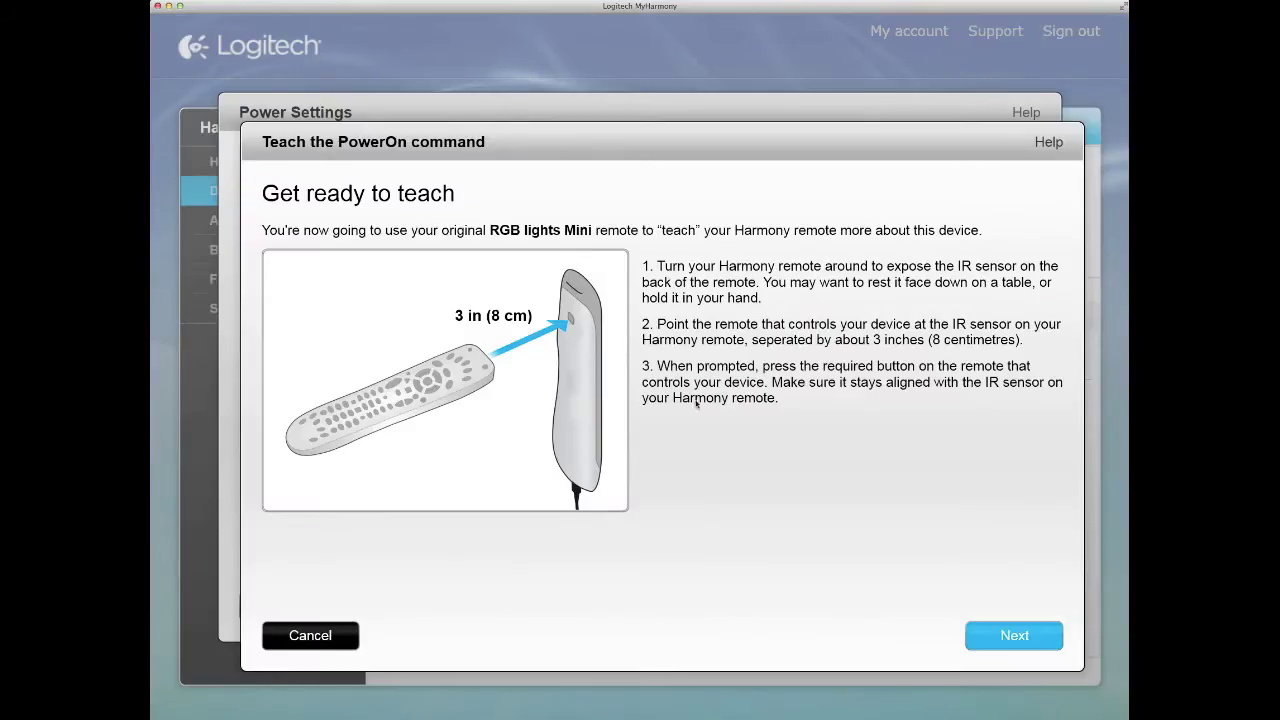
pyautogui.click(1014, 636)
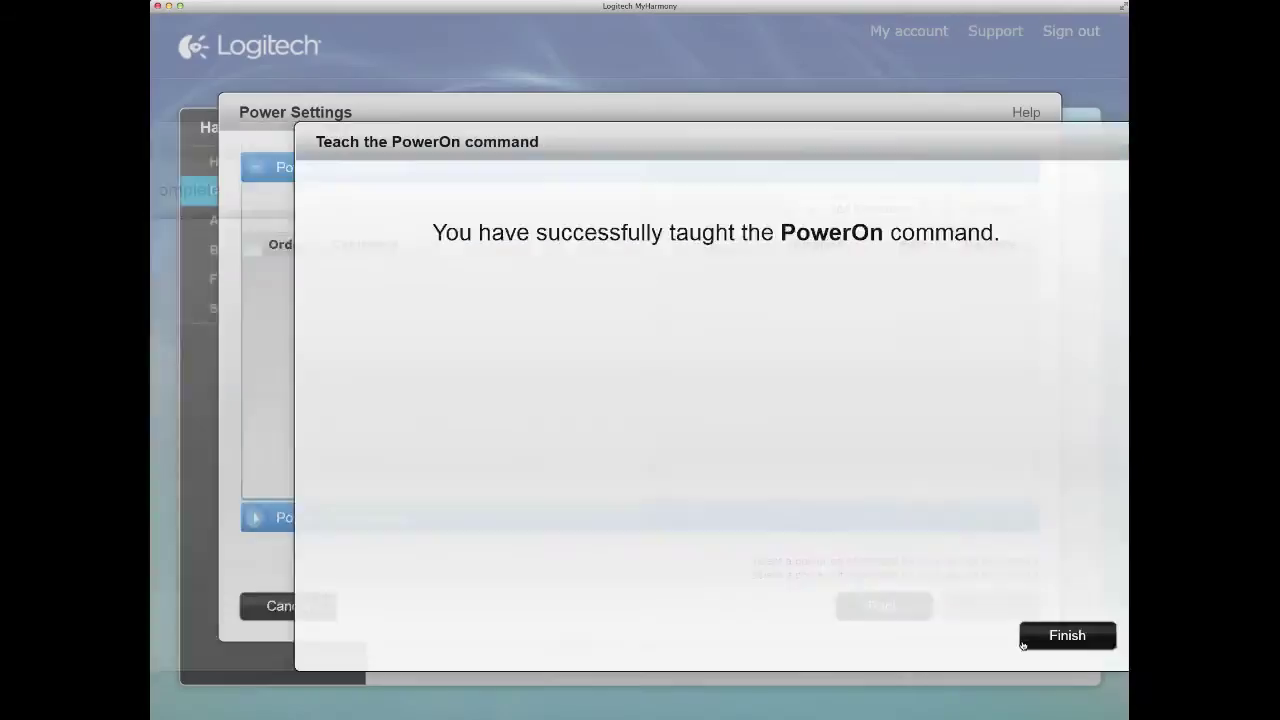
pyautogui.click(1022, 645)
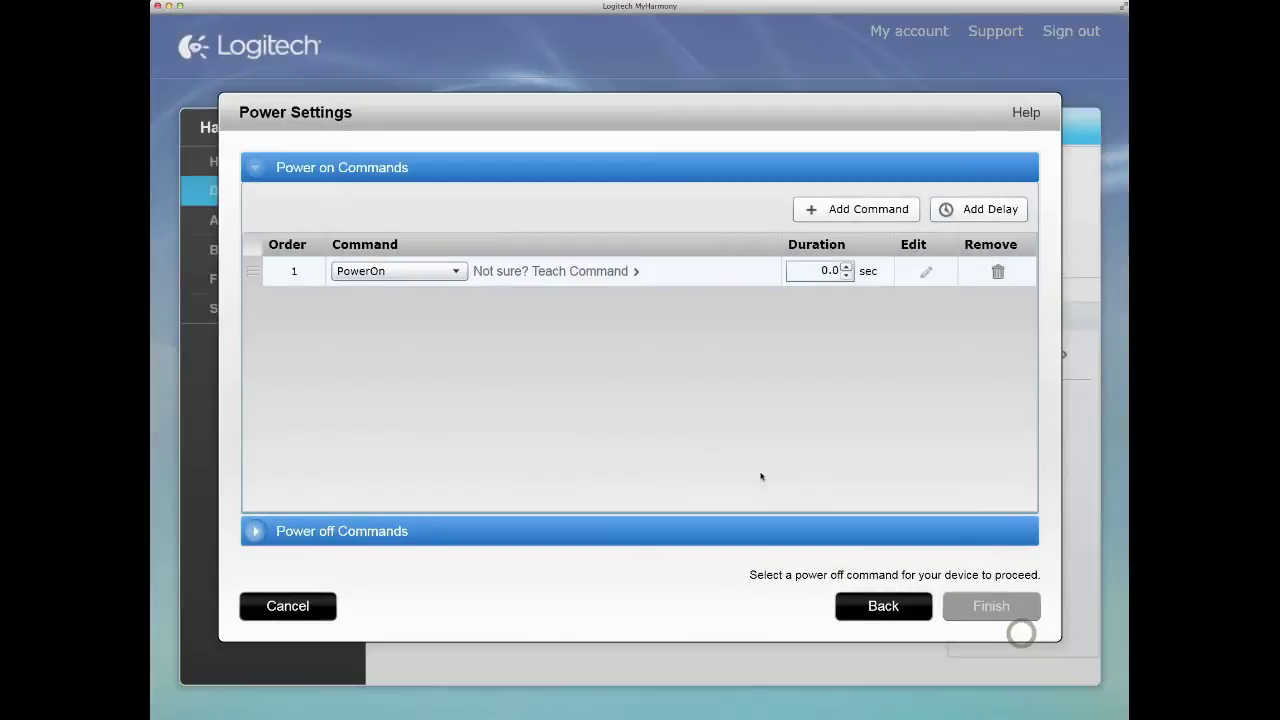
# Step: Set the duration of the PowerOn command to 0.5 sec
pyautogui.click(390, 531)
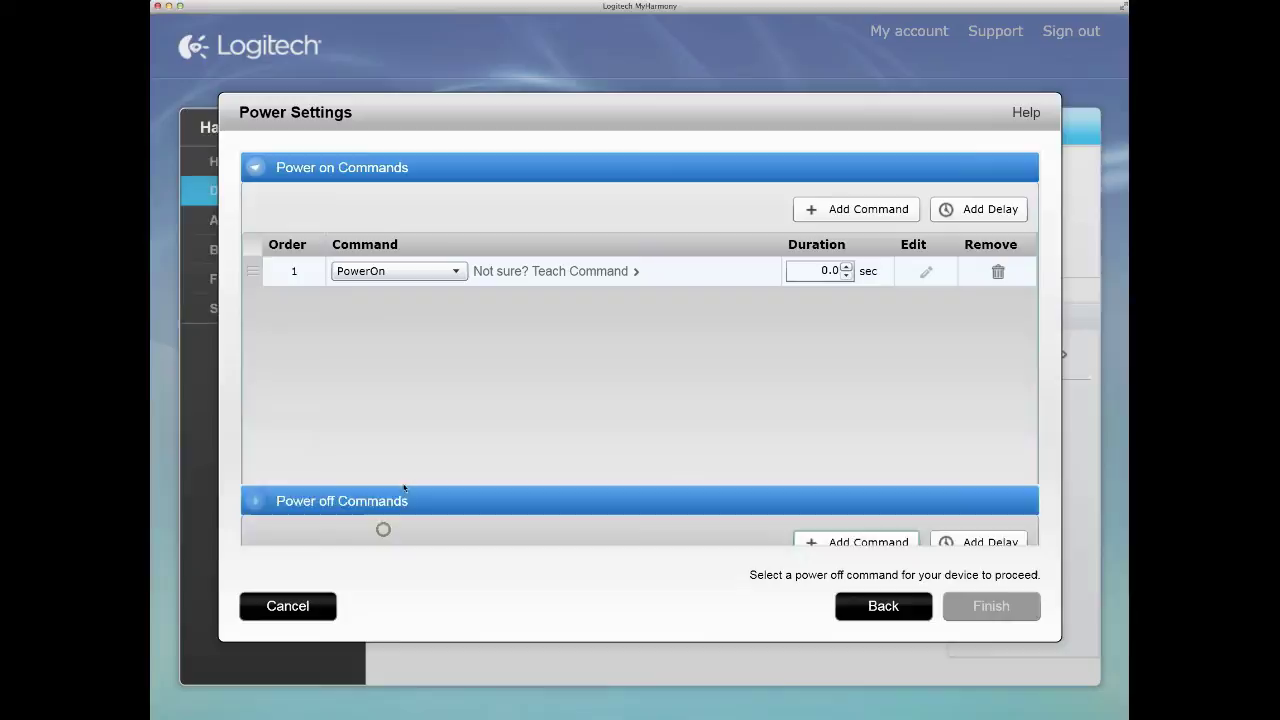
pyautogui.click(845, 162)
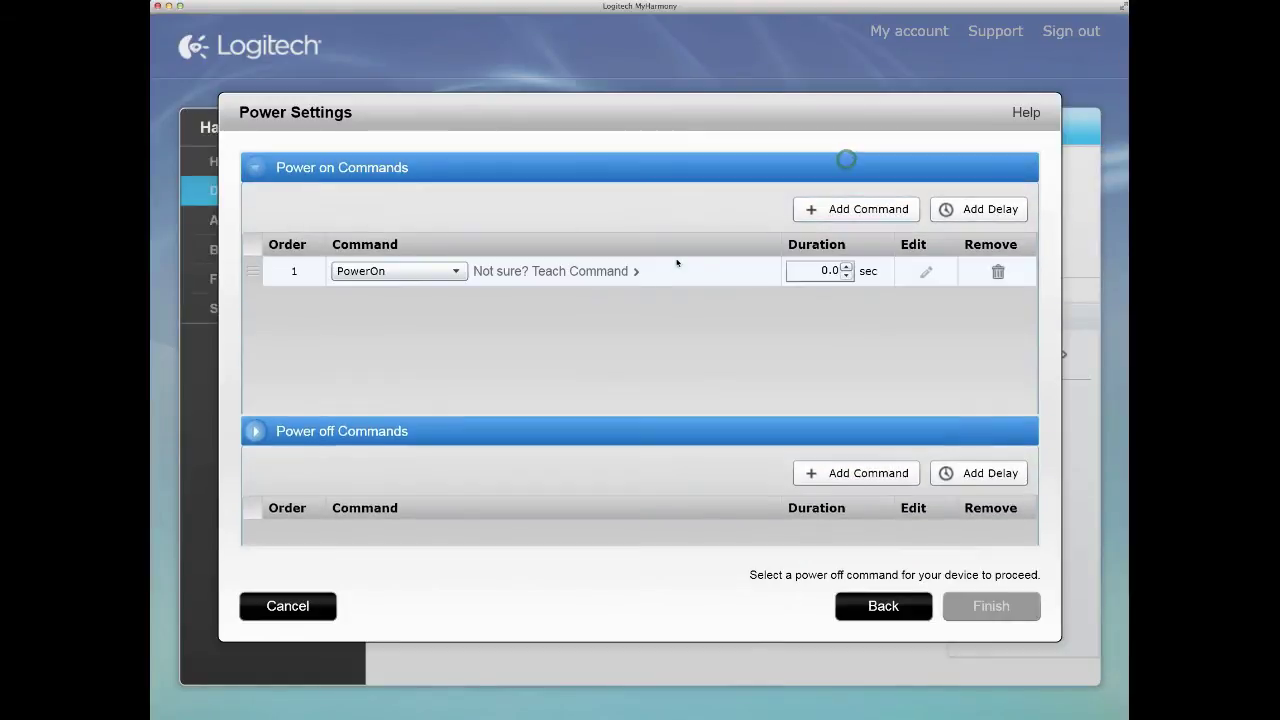
pyautogui.click(846, 266)
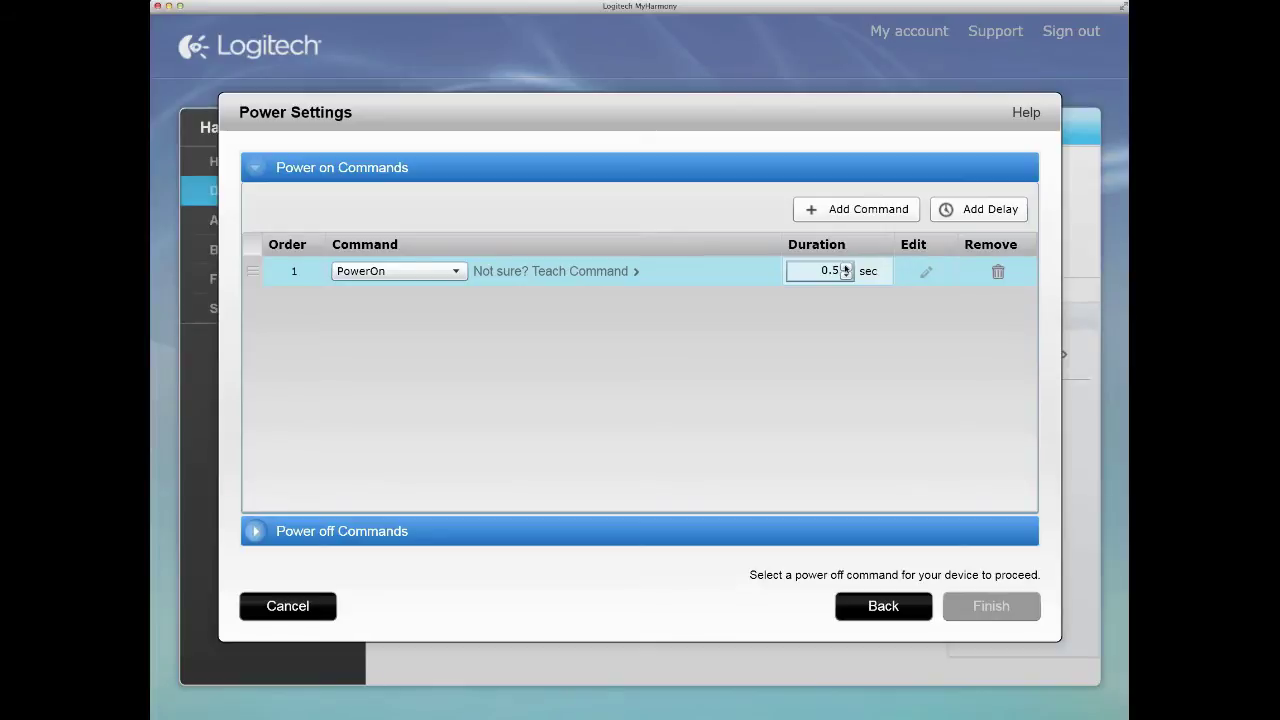
# Step: Teach PowerOff from the original RGB lights Mini remote as a power-off command with a 0.5 sec duration, and finish the power settings
pyautogui.click(371, 531)
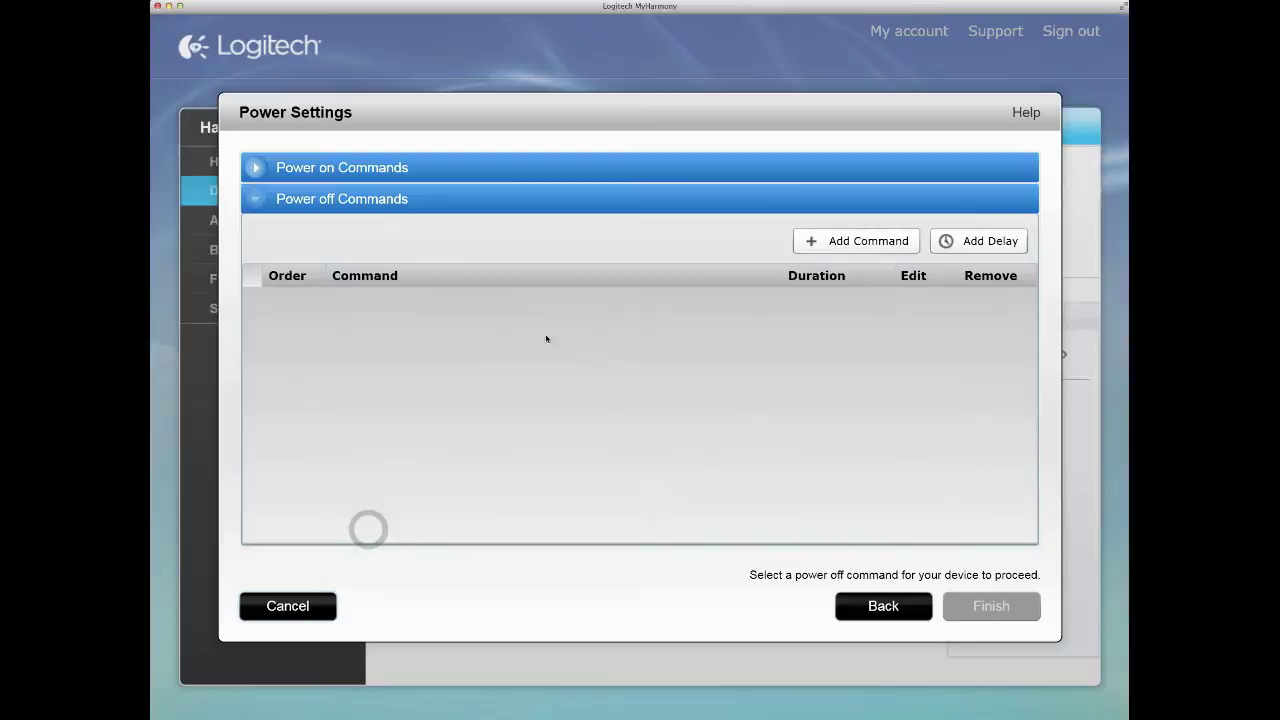
pyautogui.click(812, 243)
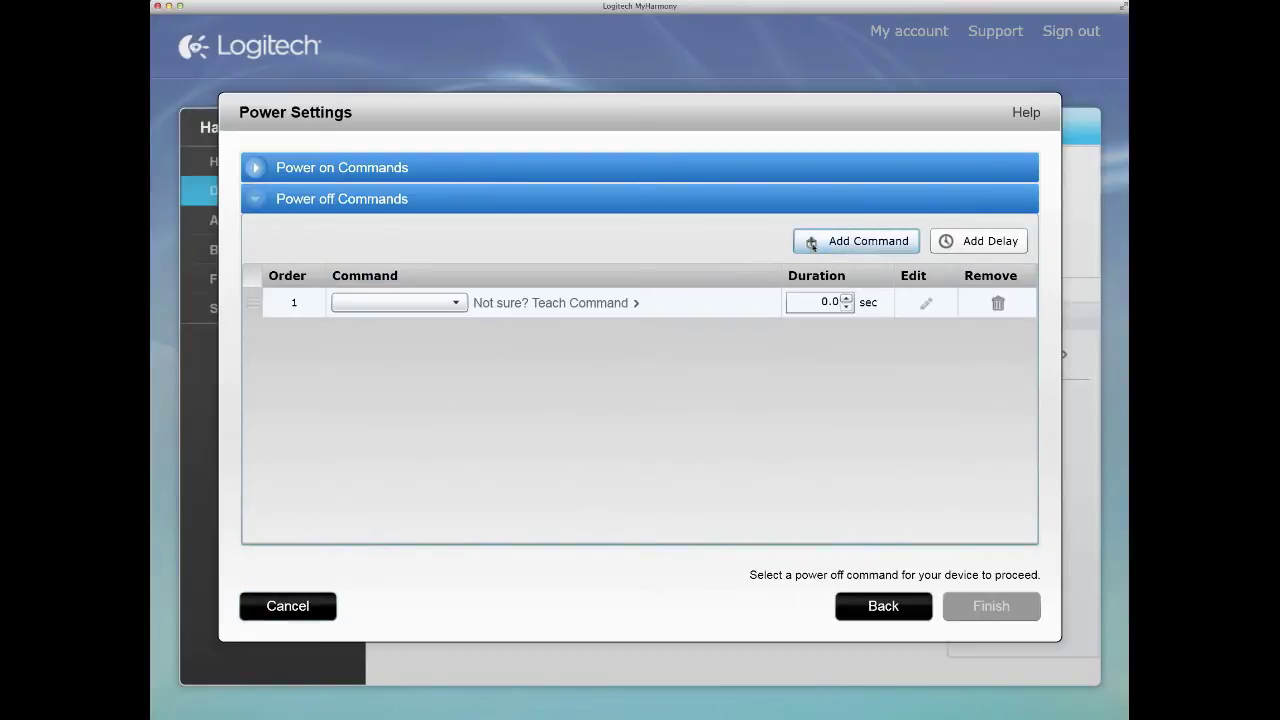
pyautogui.click(599, 302)
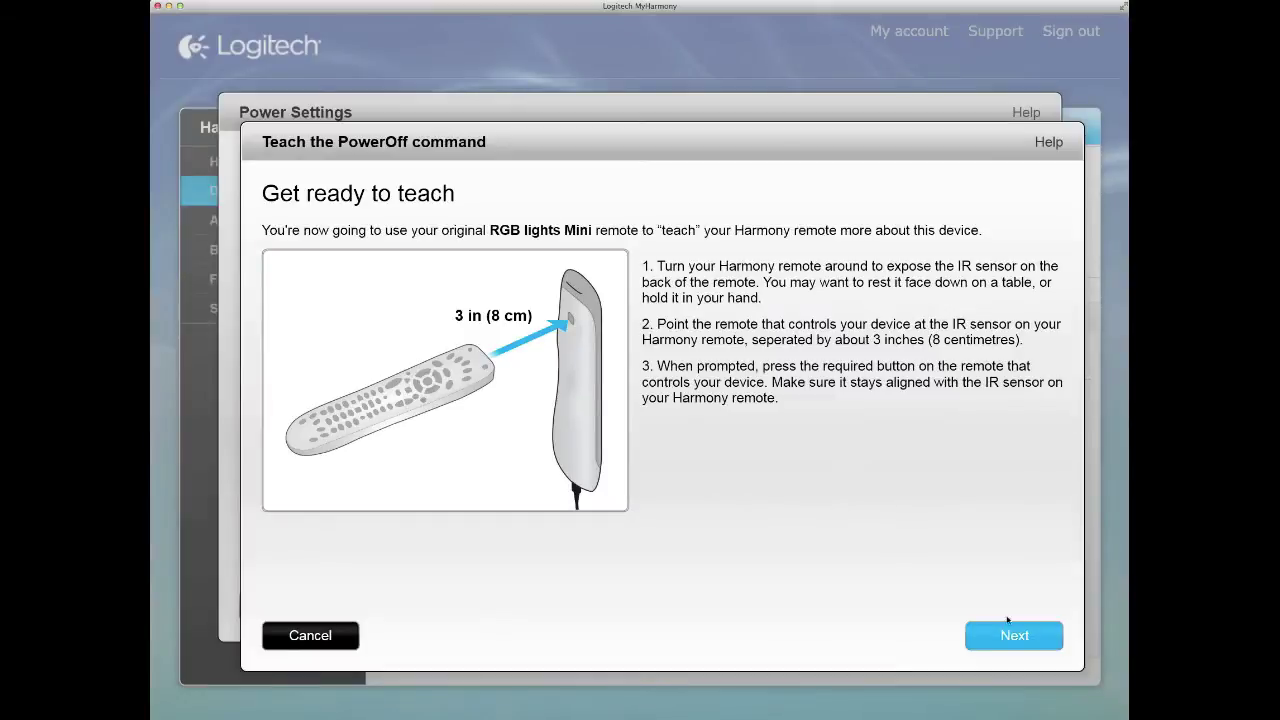
pyautogui.click(1024, 636)
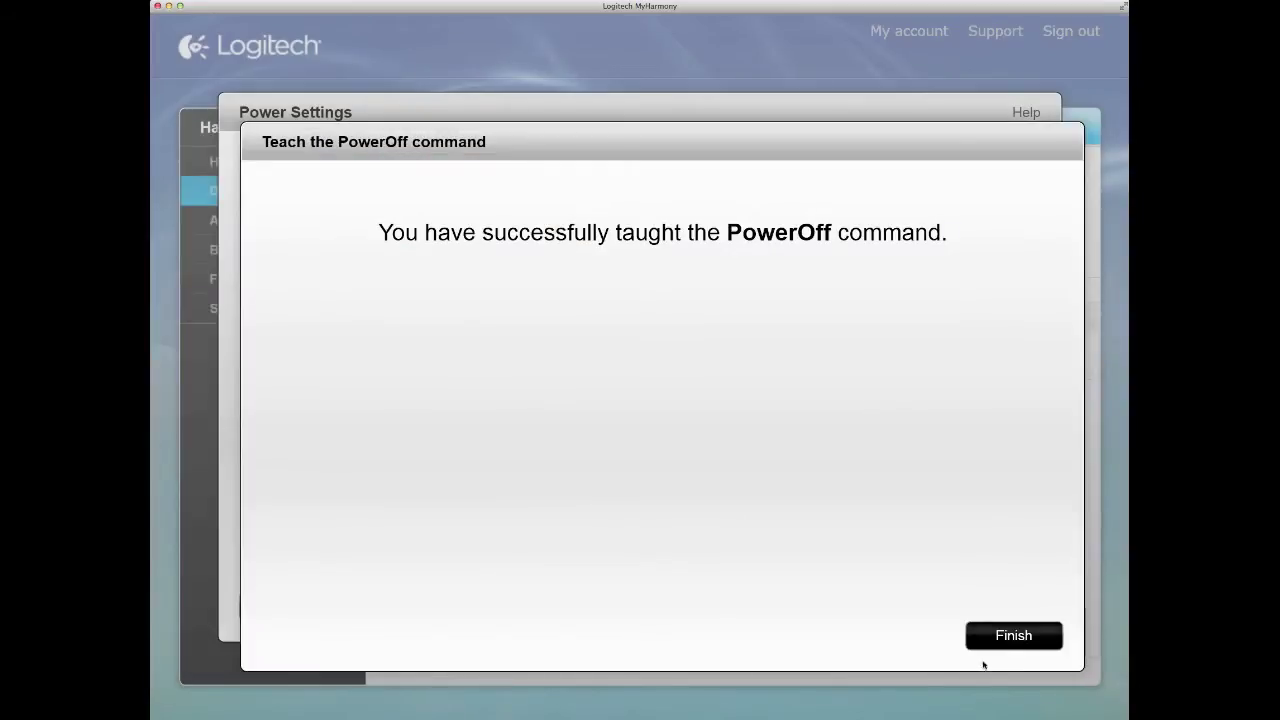
pyautogui.click(1010, 635)
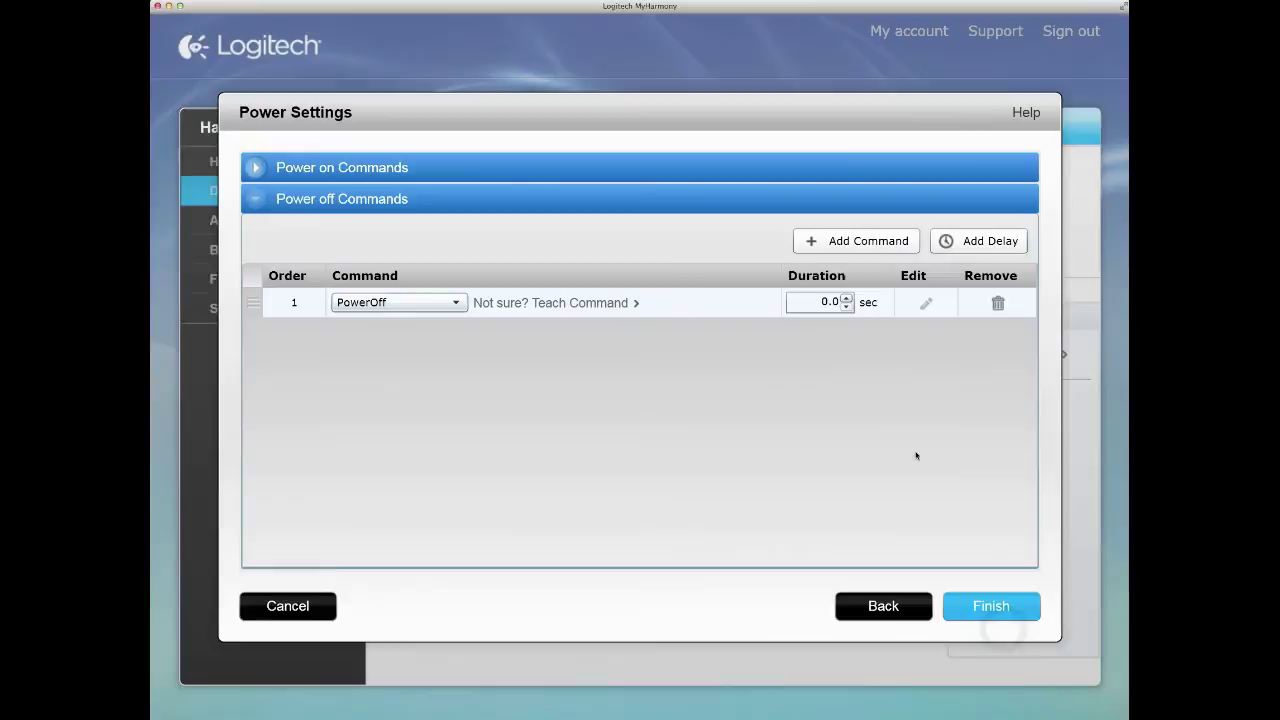
pyautogui.click(846, 297)
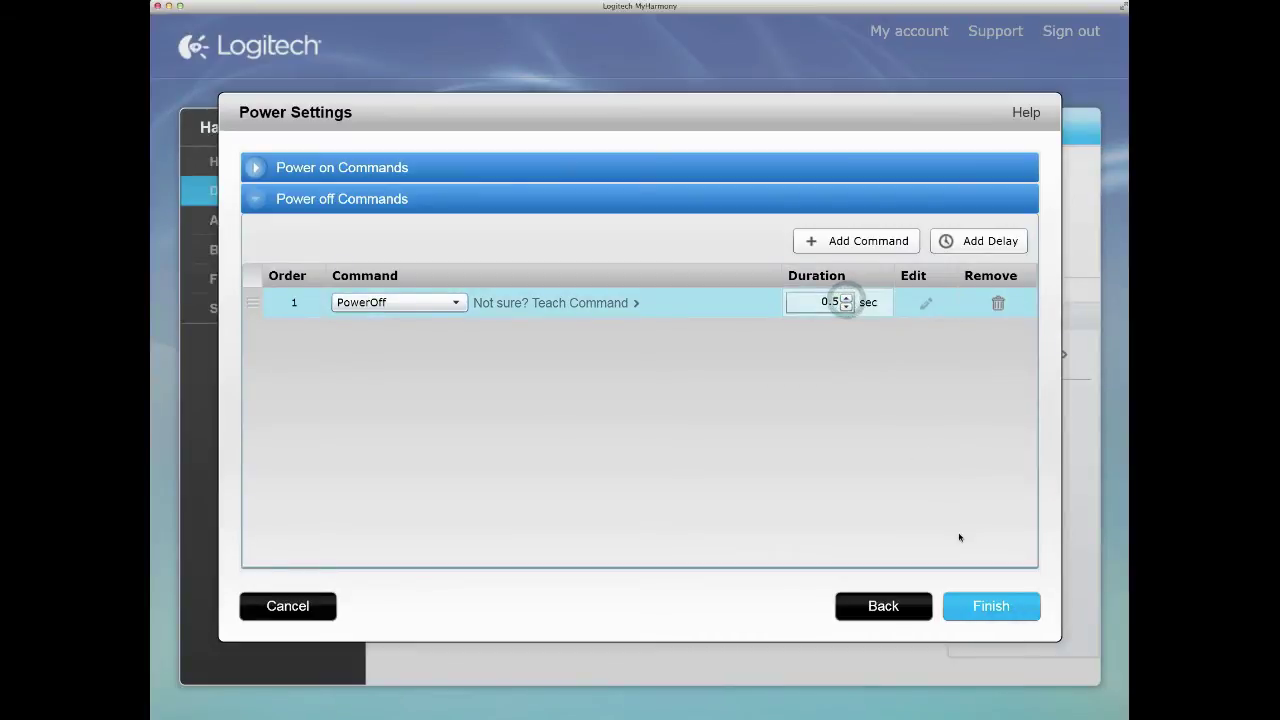
pyautogui.click(985, 604)
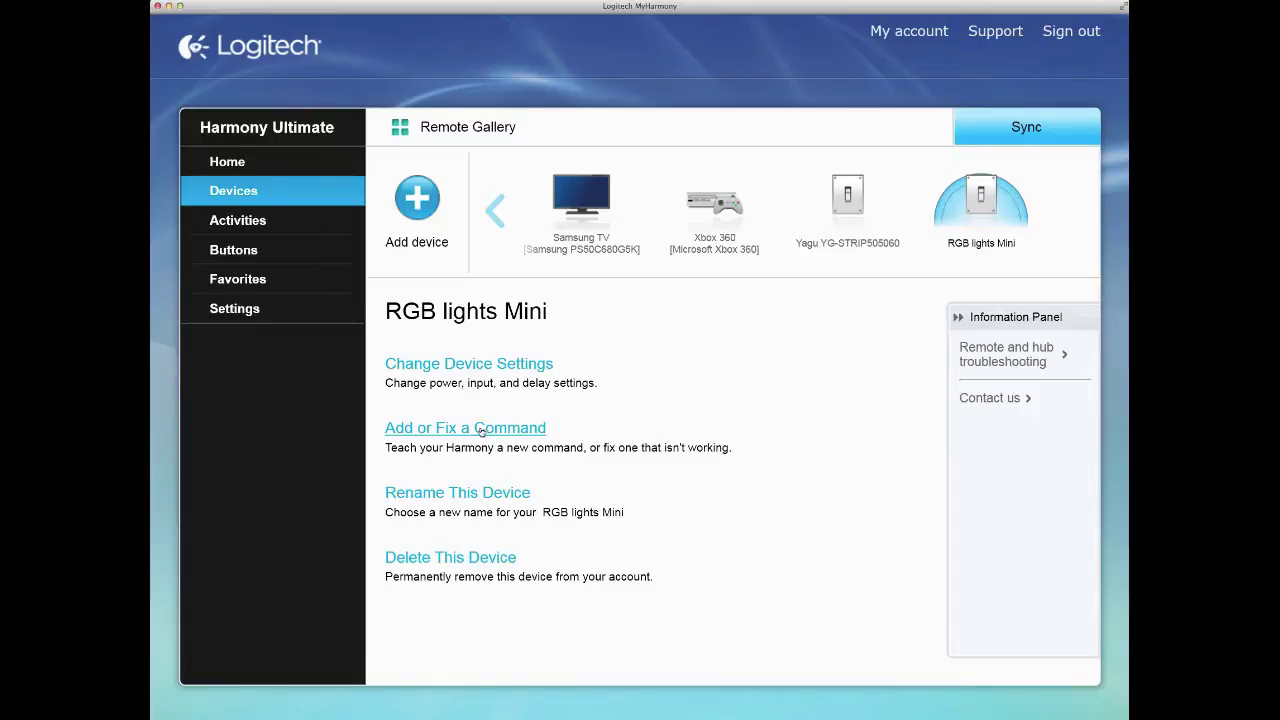
# Step: Add a missing command named White to RGB lights Mini and teach it from the original remote
pyautogui.click(481, 430)
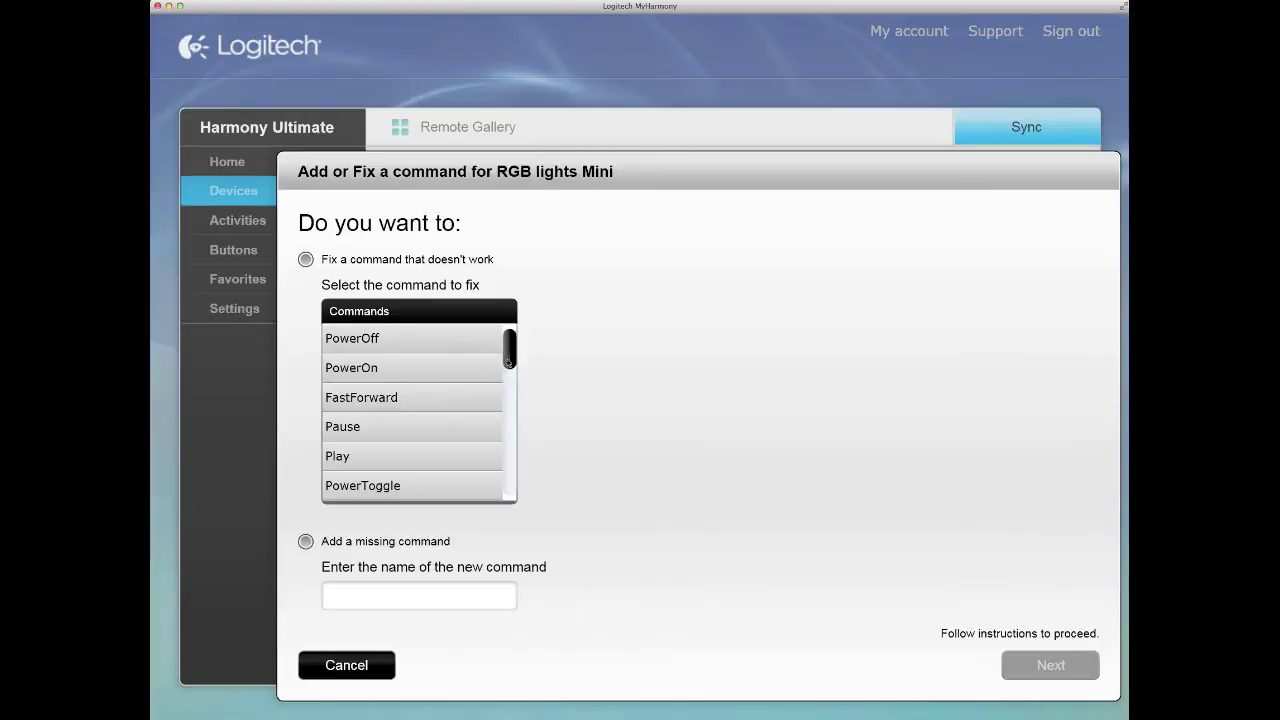
pyautogui.moveTo(507, 358)
pyautogui.mouseDown()
pyautogui.moveTo(509, 478)
pyautogui.moveTo(511, 352)
pyautogui.mouseUp()
pyautogui.scroll(-10, 509, 343)
pyautogui.scroll(10, 509, 343)
pyautogui.click(306, 541)
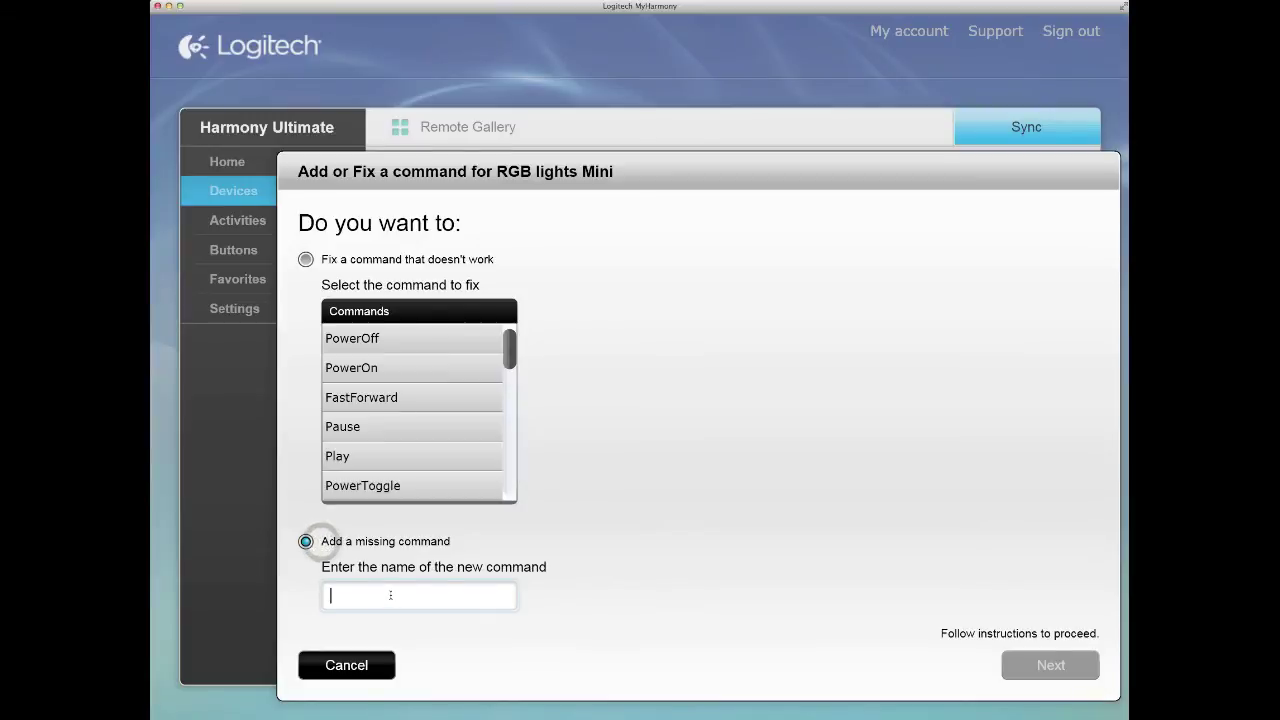
pyautogui.write('White')
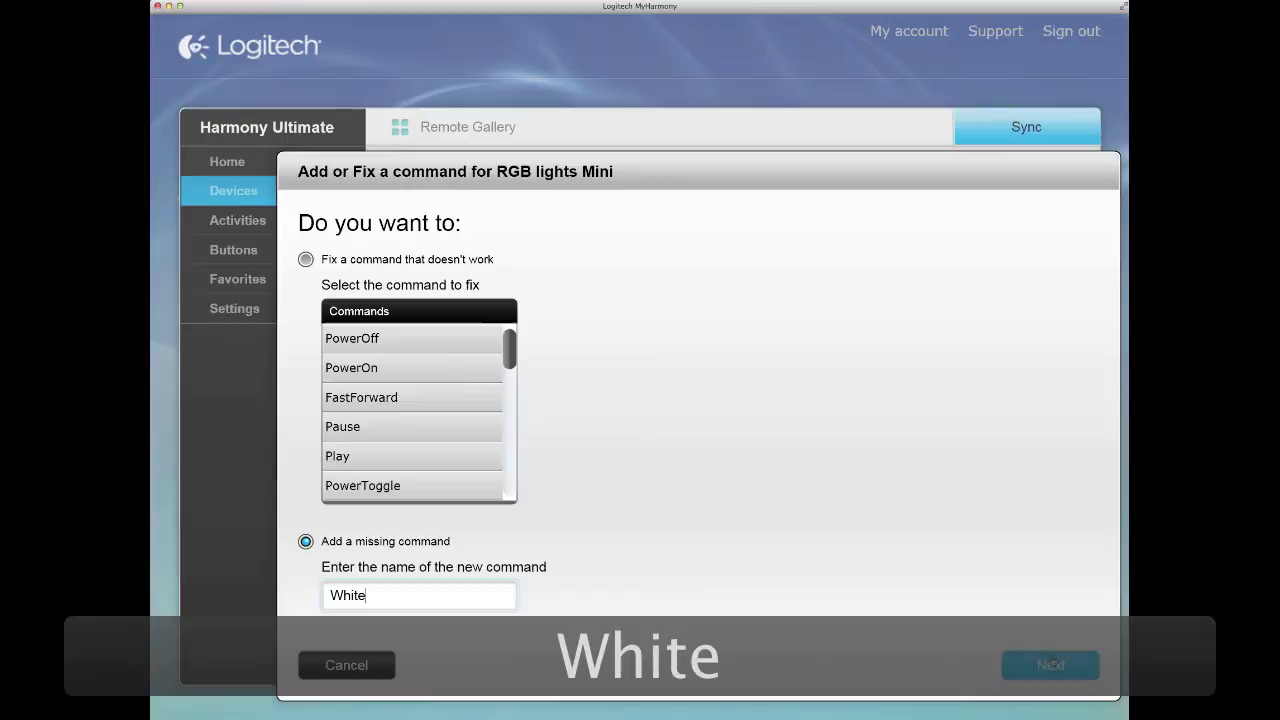
pyautogui.click(1051, 663)
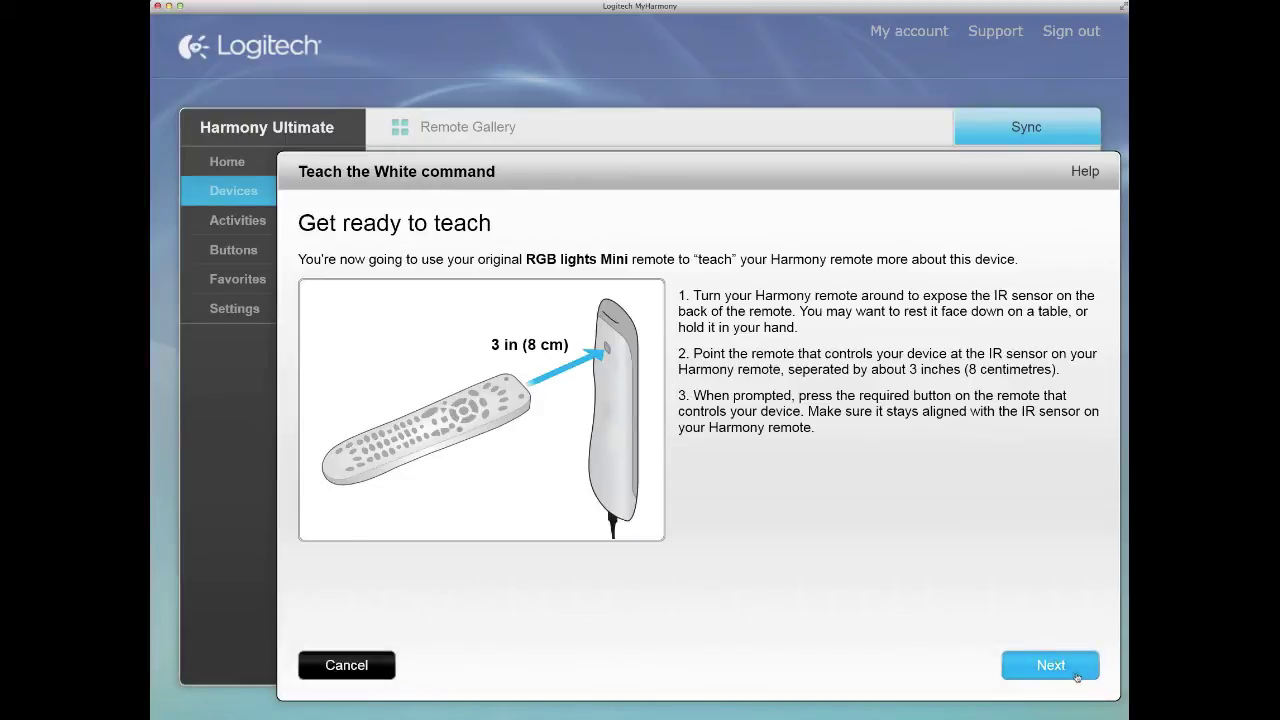
pyautogui.click(1077, 678)
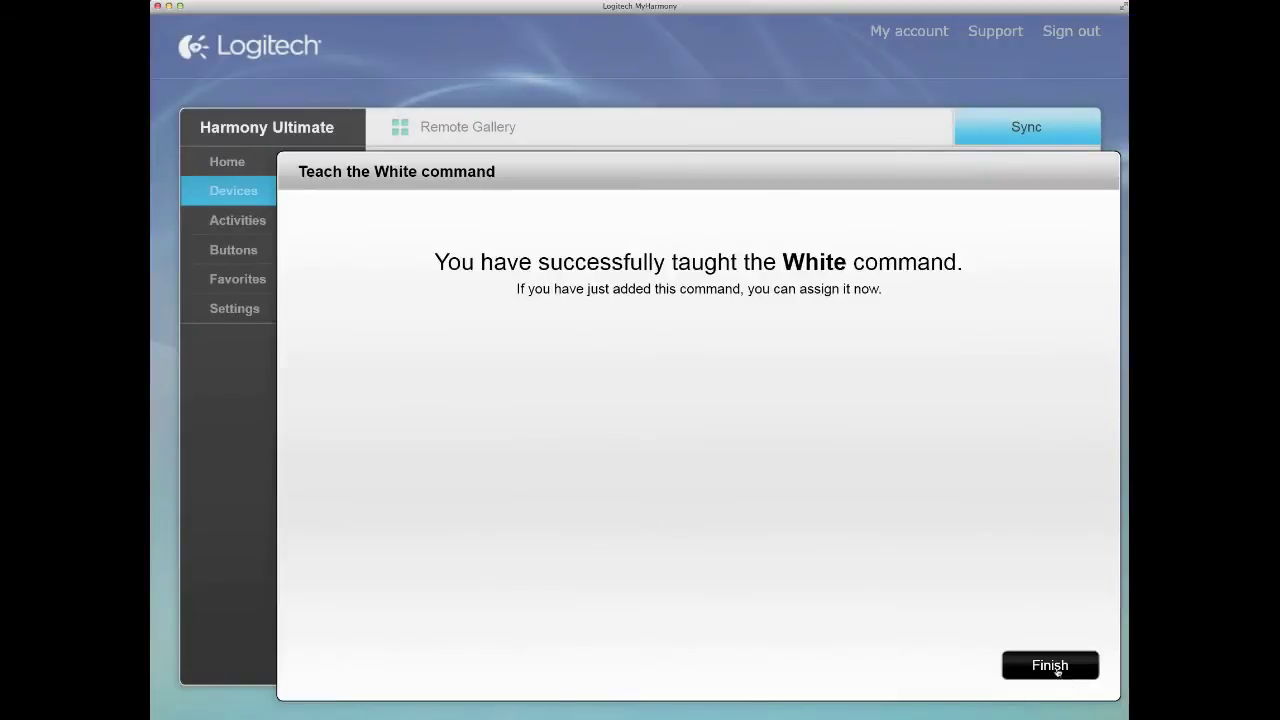
pyautogui.click(1050, 666)
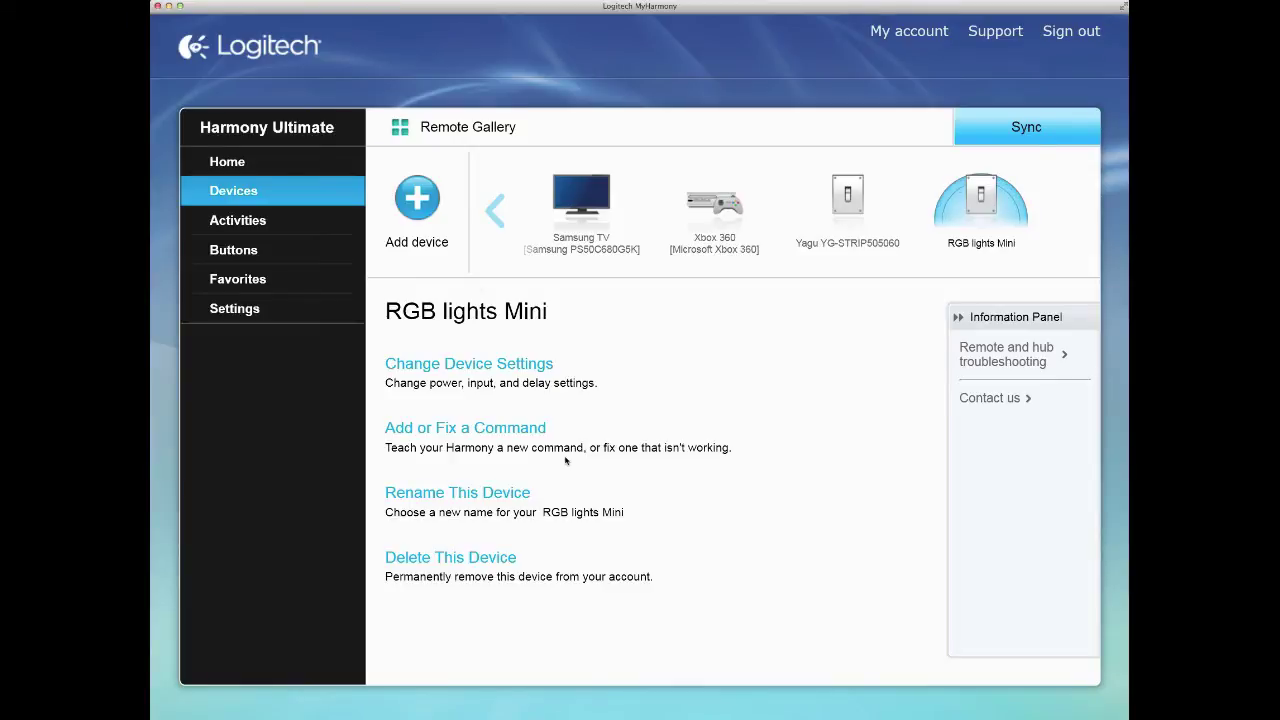
# Step: Add a missing command named Pink to RGB lights Mini and teach it from the original remote
pyautogui.click(483, 428)
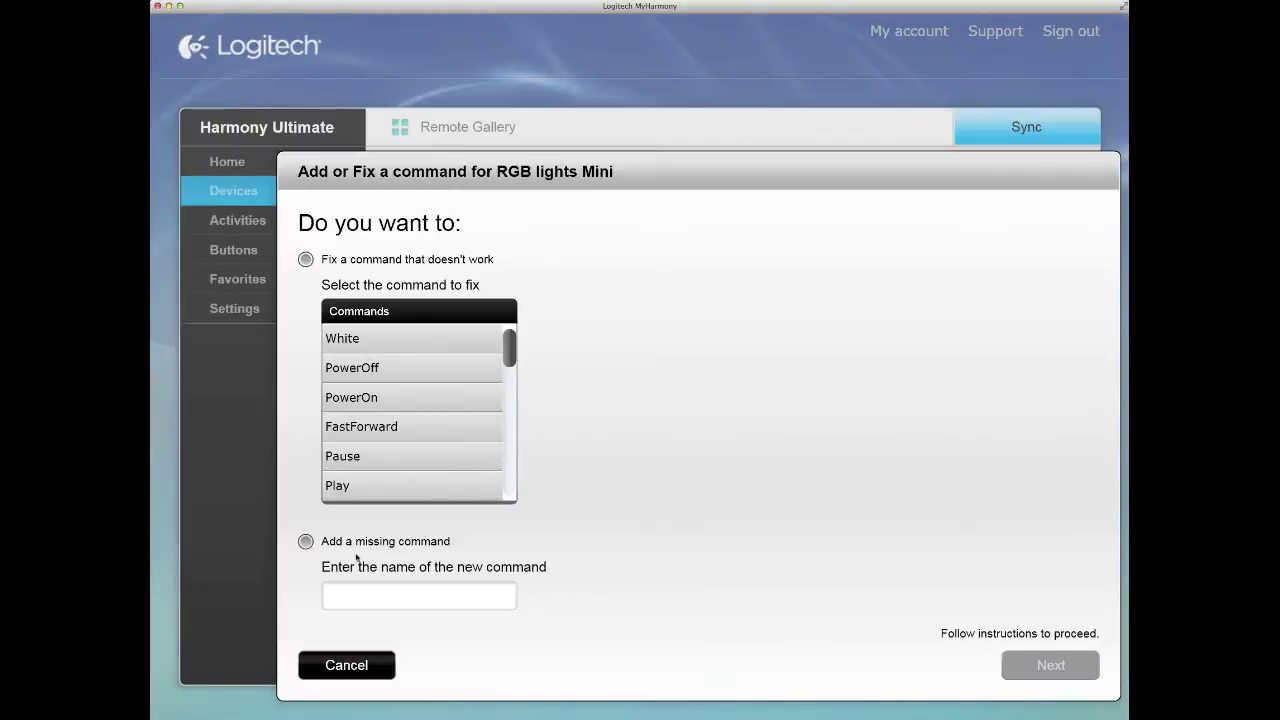
pyautogui.click(356, 550)
pyautogui.write('Pink')
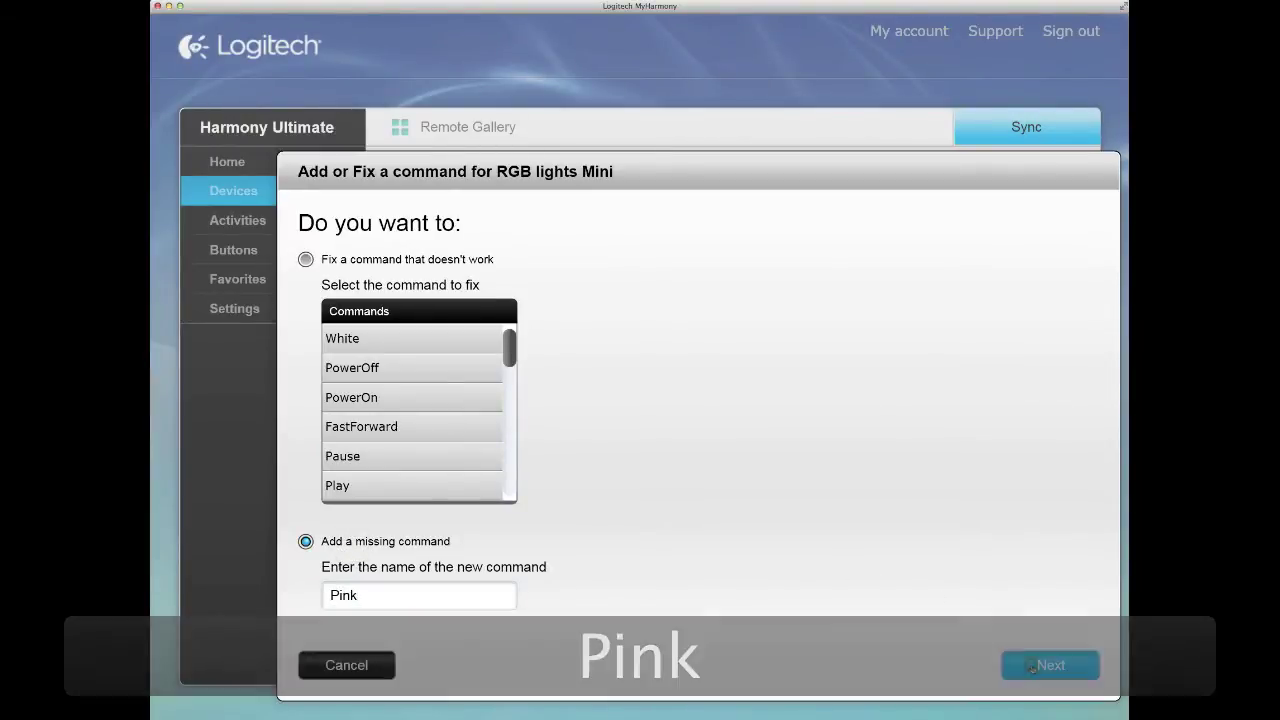
pyautogui.click(1033, 668)
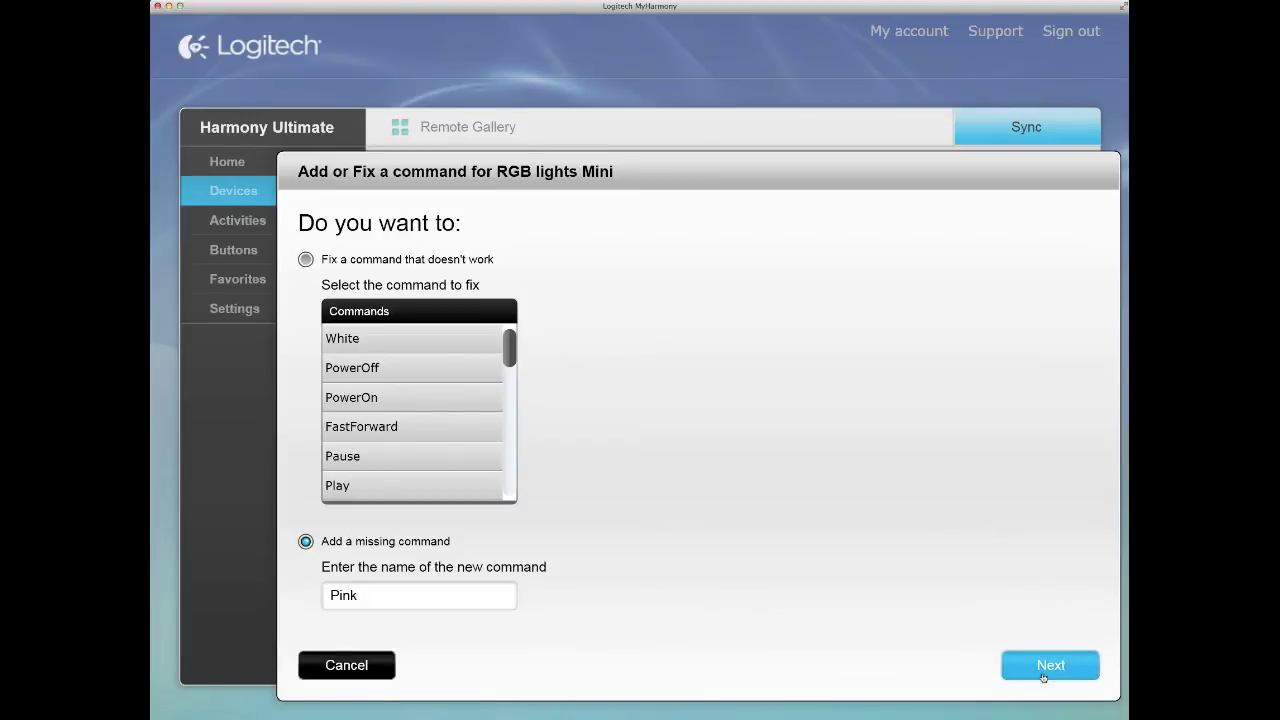
pyautogui.click(1043, 673)
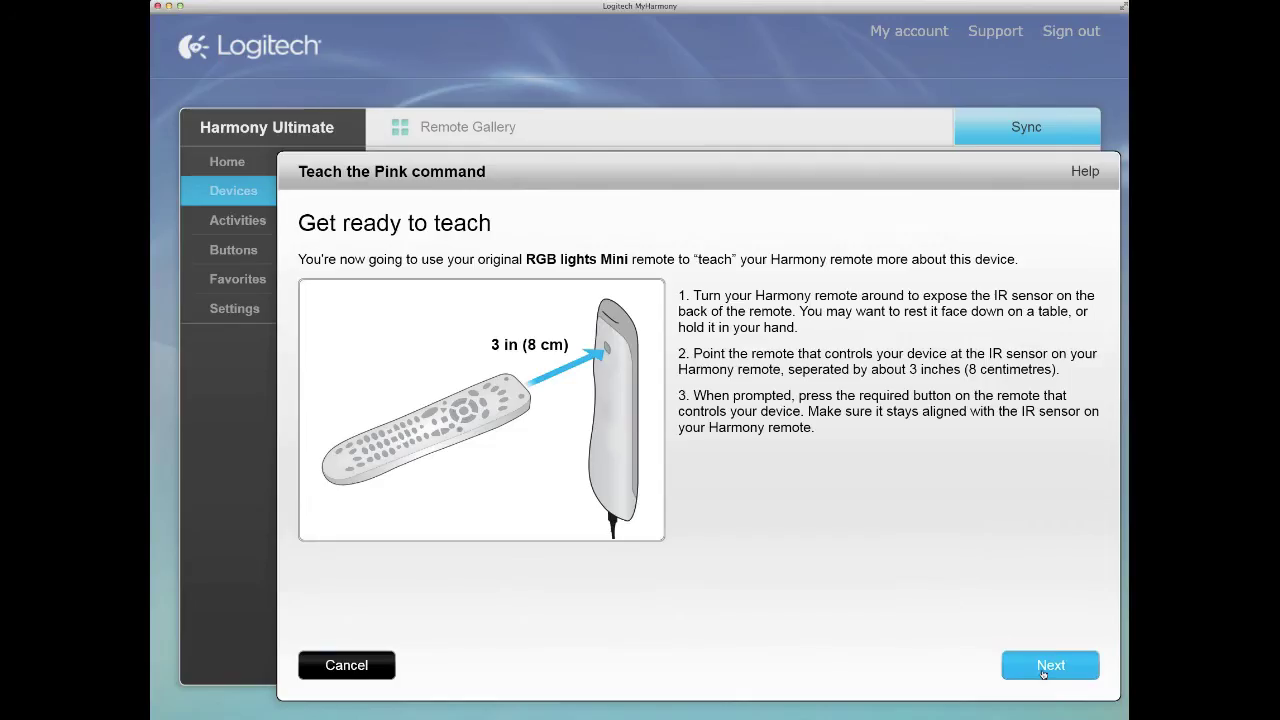
pyautogui.click(1043, 673)
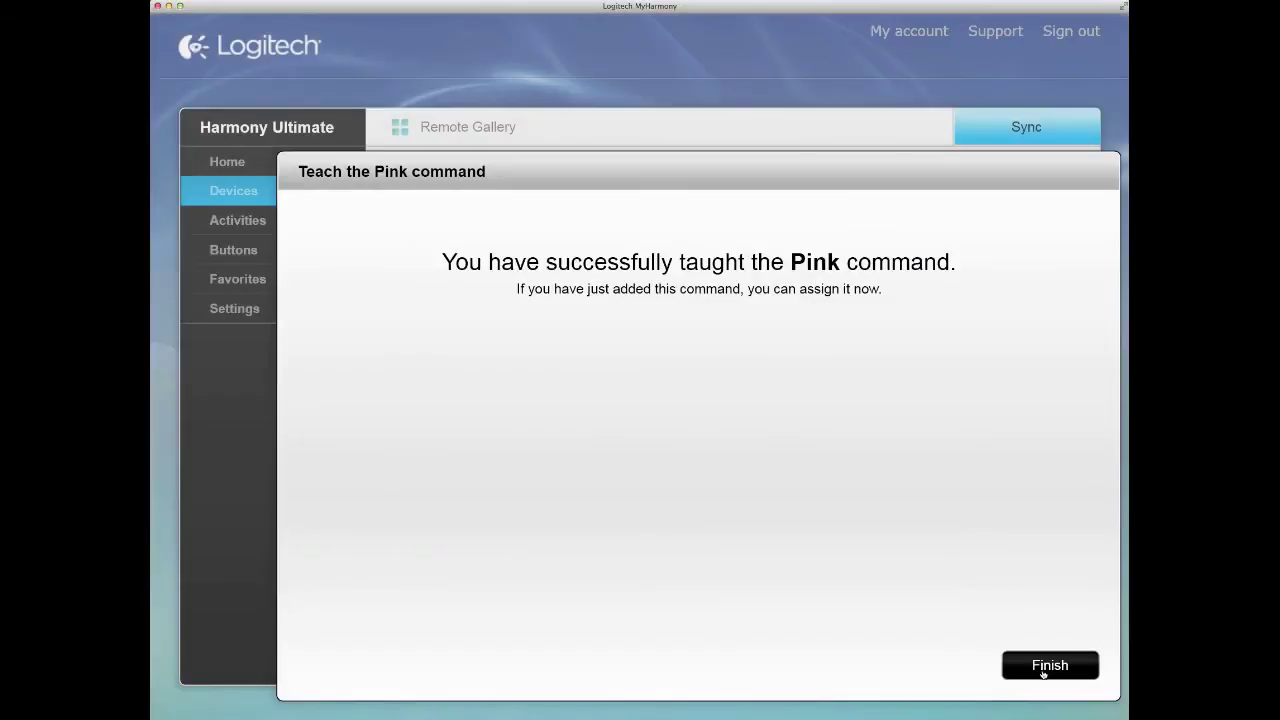
pyautogui.click(1043, 673)
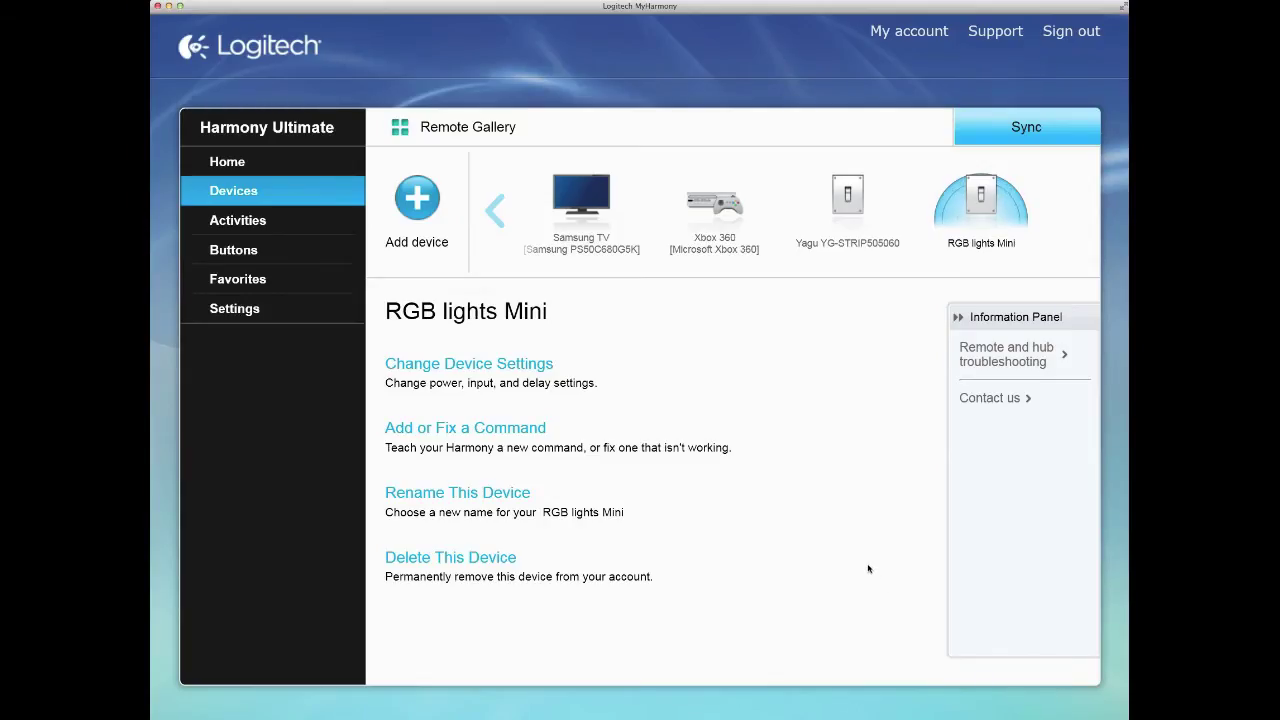
# Step: Add a missing command named Green to RGB lights Mini and teach it from the original remote
pyautogui.click(510, 427)
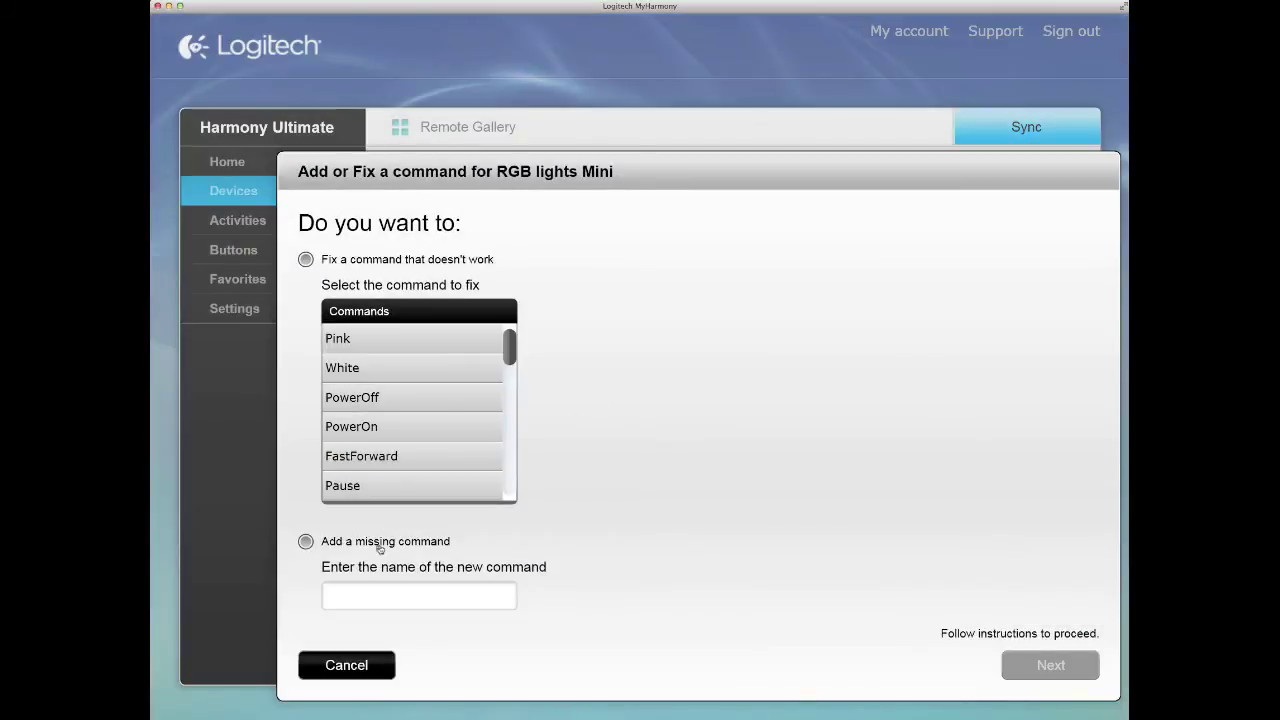
pyautogui.click(378, 547)
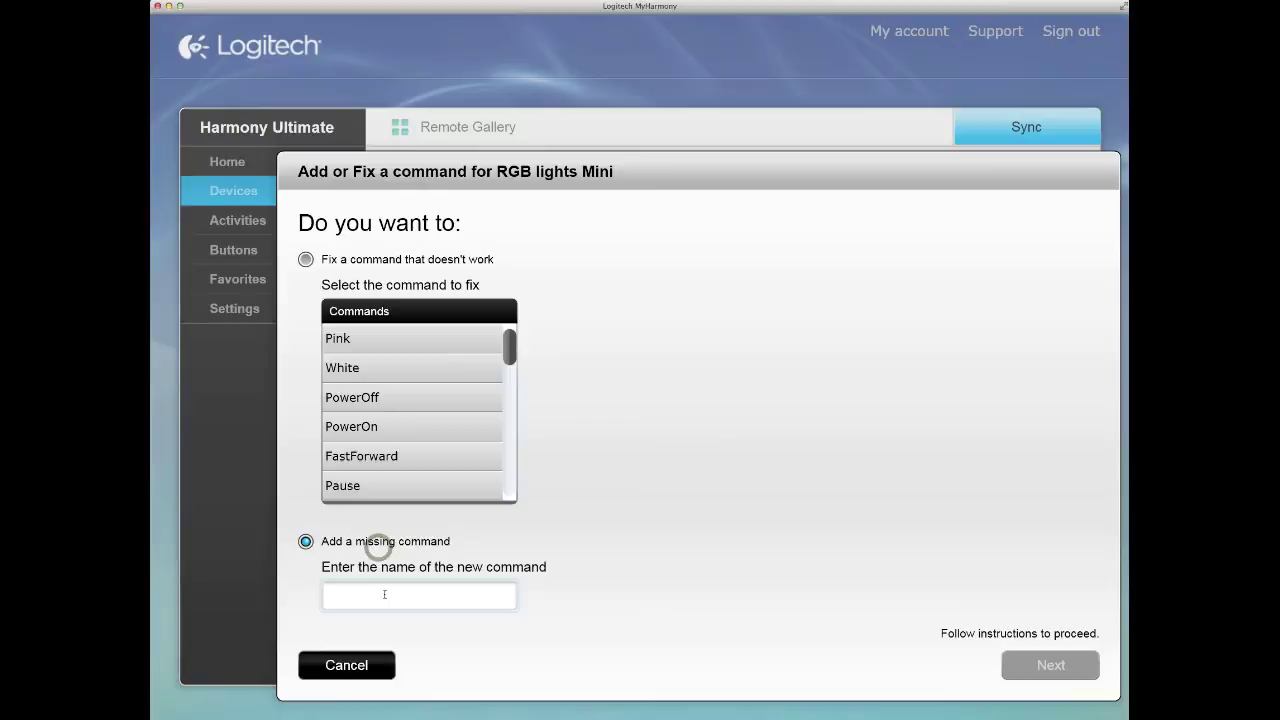
pyautogui.write('Green')
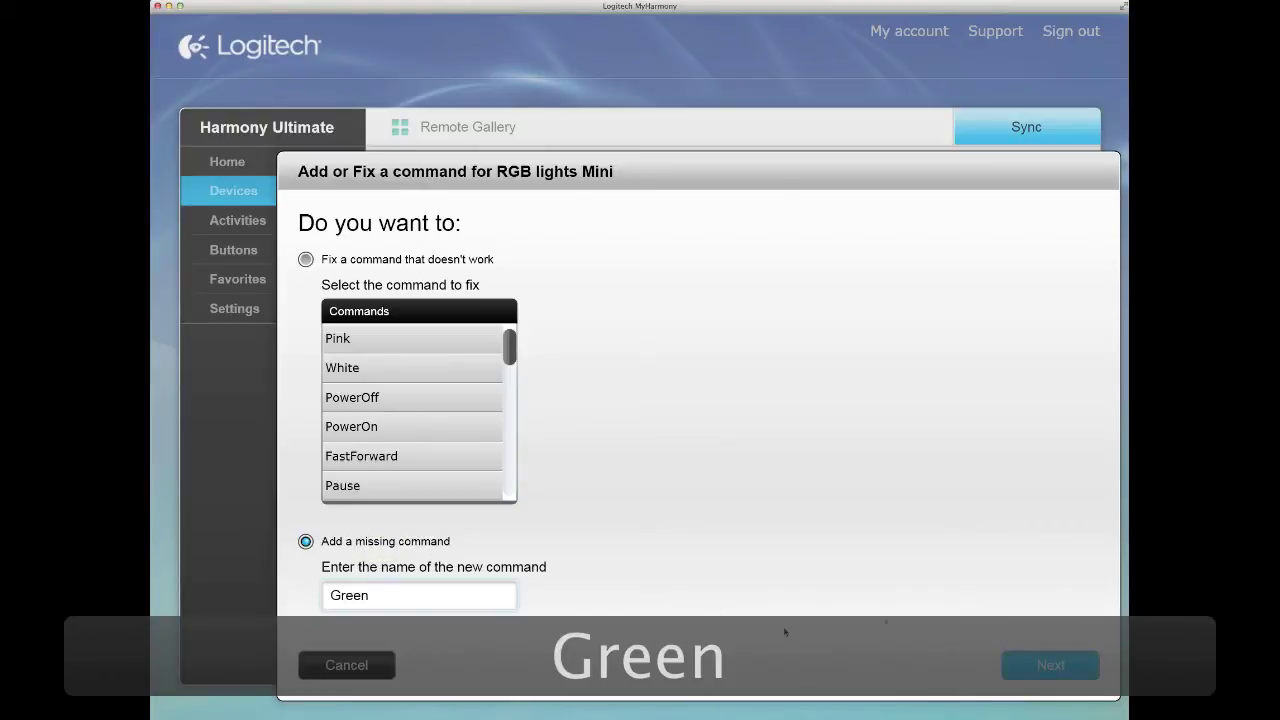
pyautogui.press('Return')
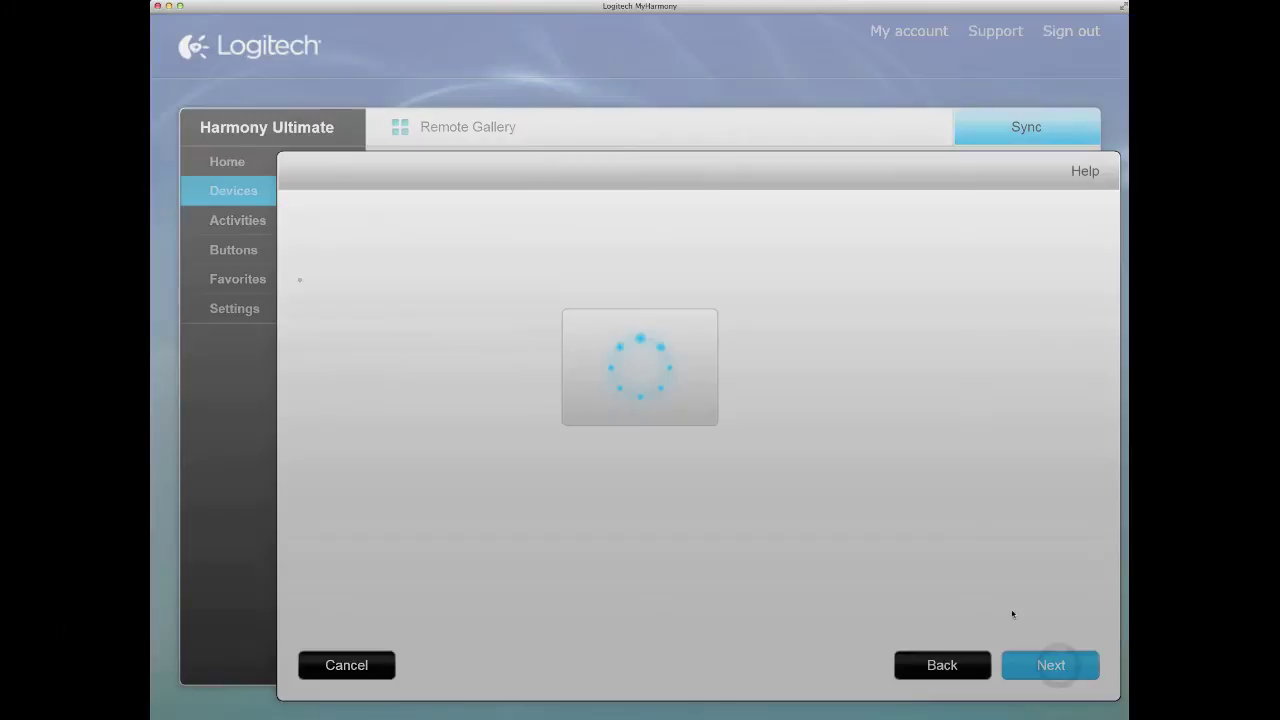
pyautogui.click(1042, 662)
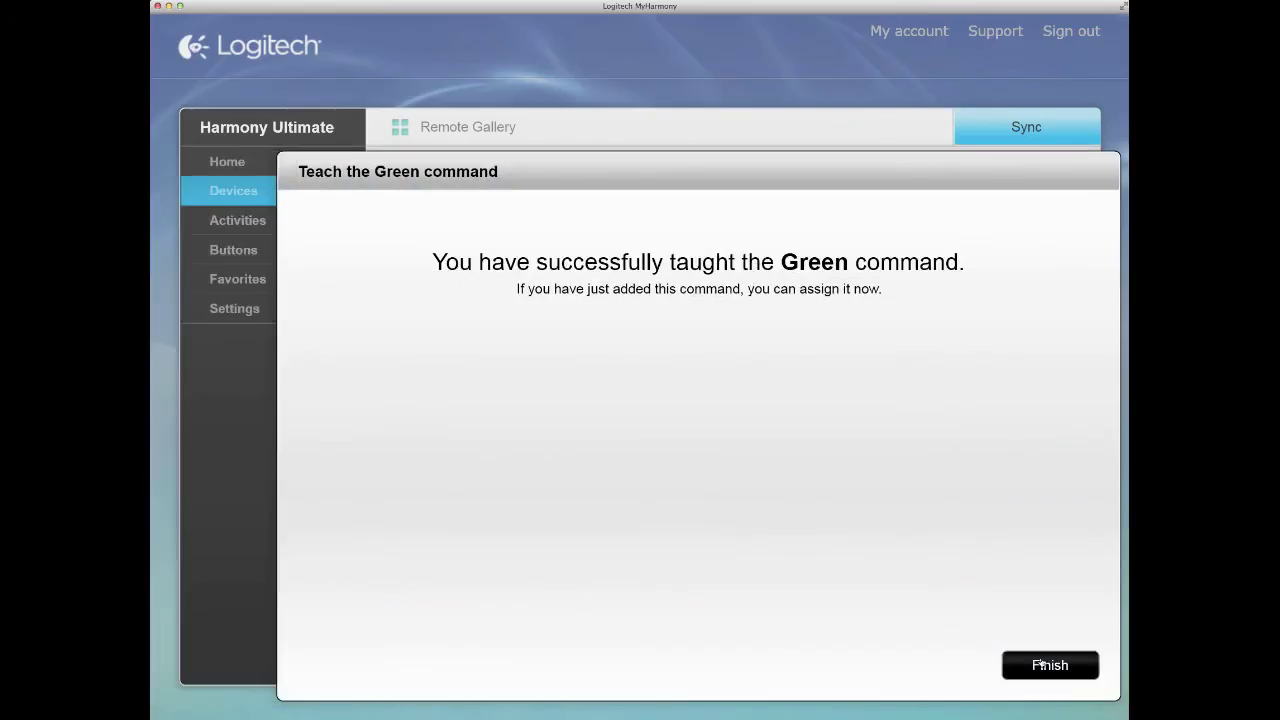
pyautogui.click(1032, 664)
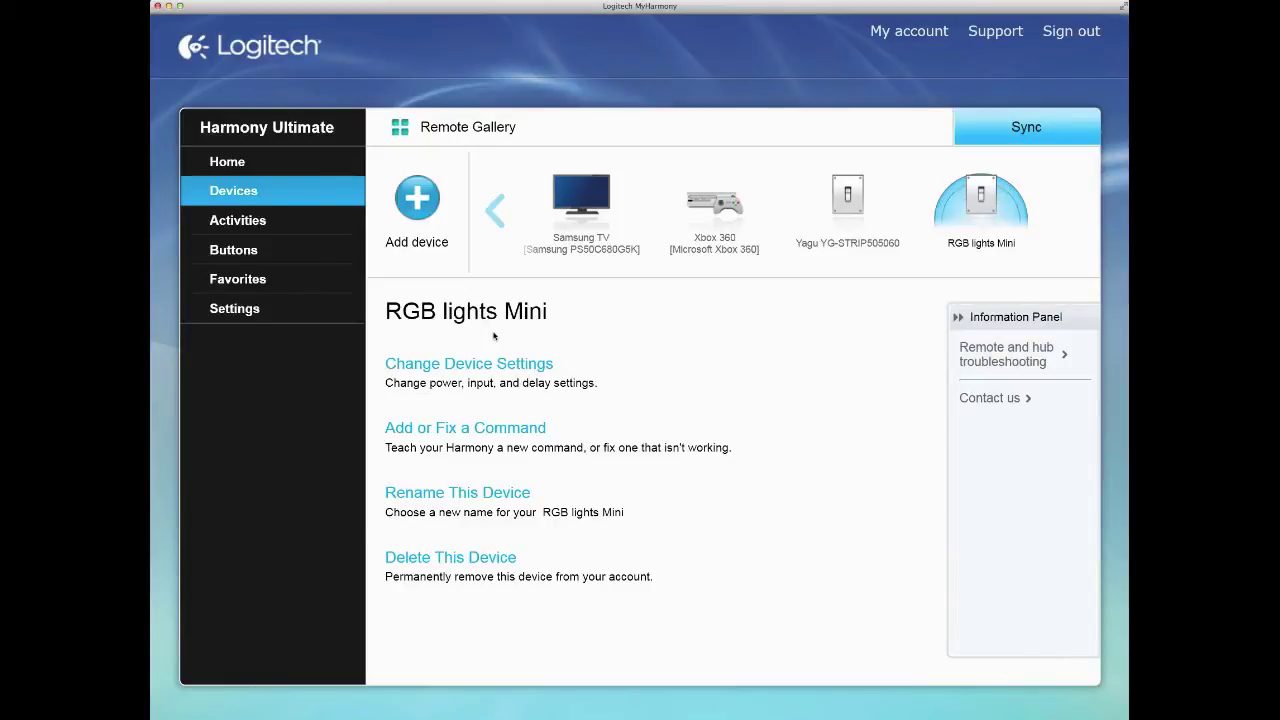
# Step: Include the RGB lights Mini device in the Lights on activity, keeping its name and icon, and confirm the setup
pyautogui.click(269, 221)
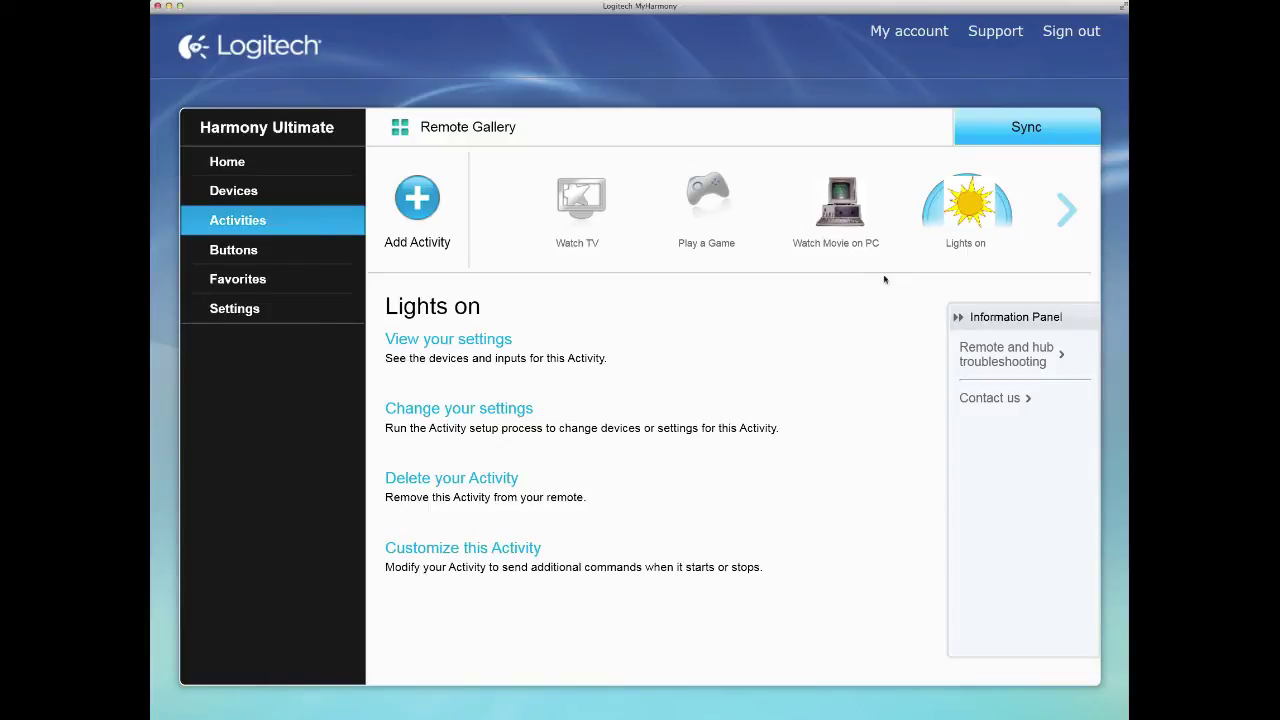
pyautogui.hscroll(2, 919, 212)
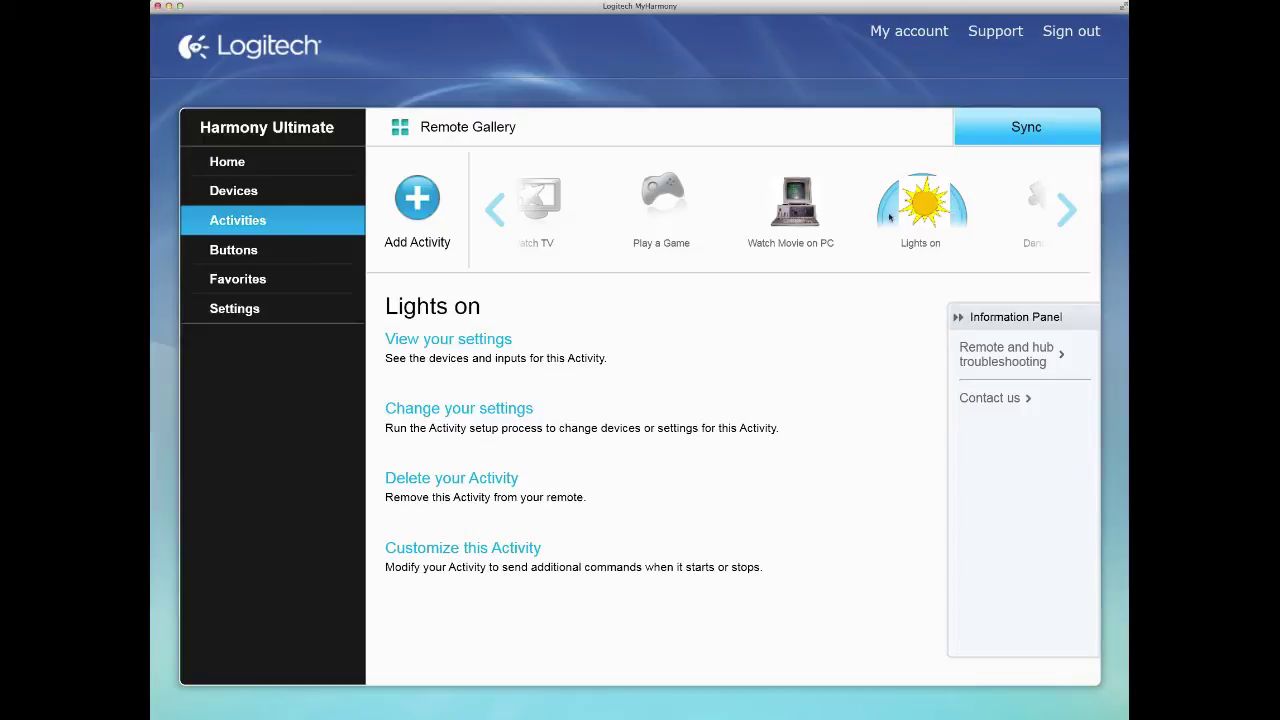
pyautogui.click(474, 410)
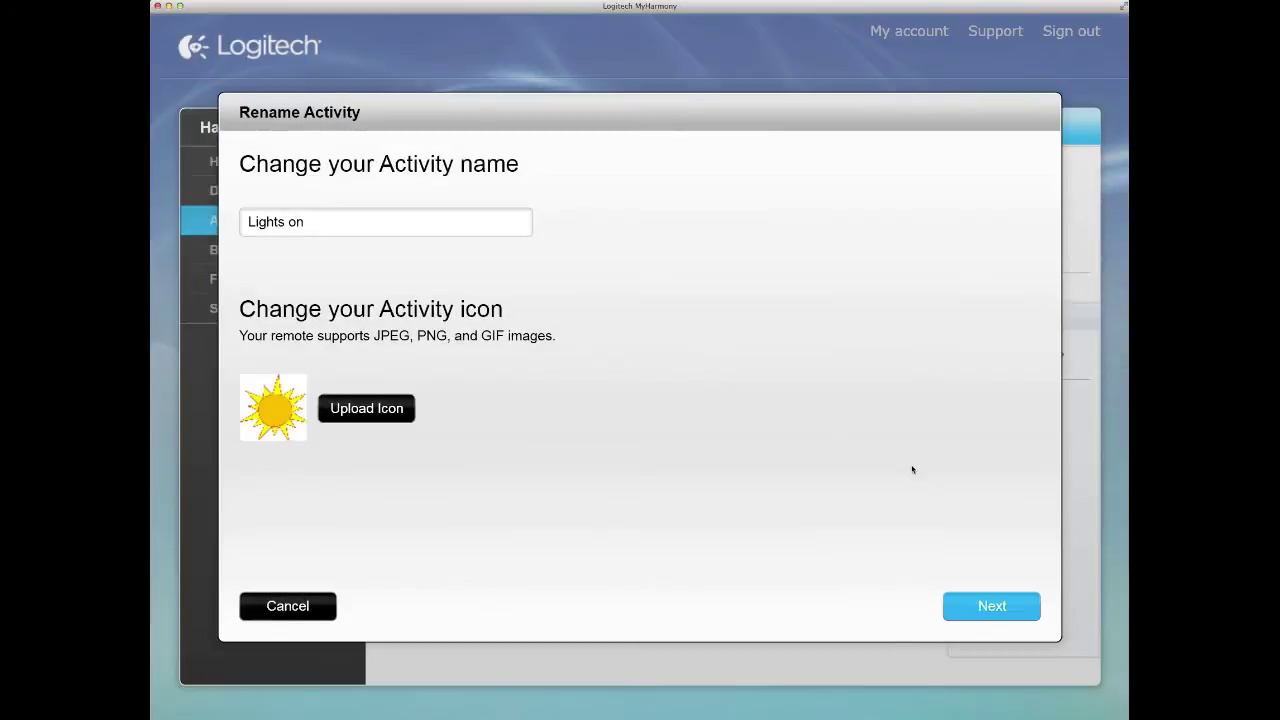
pyautogui.click(975, 626)
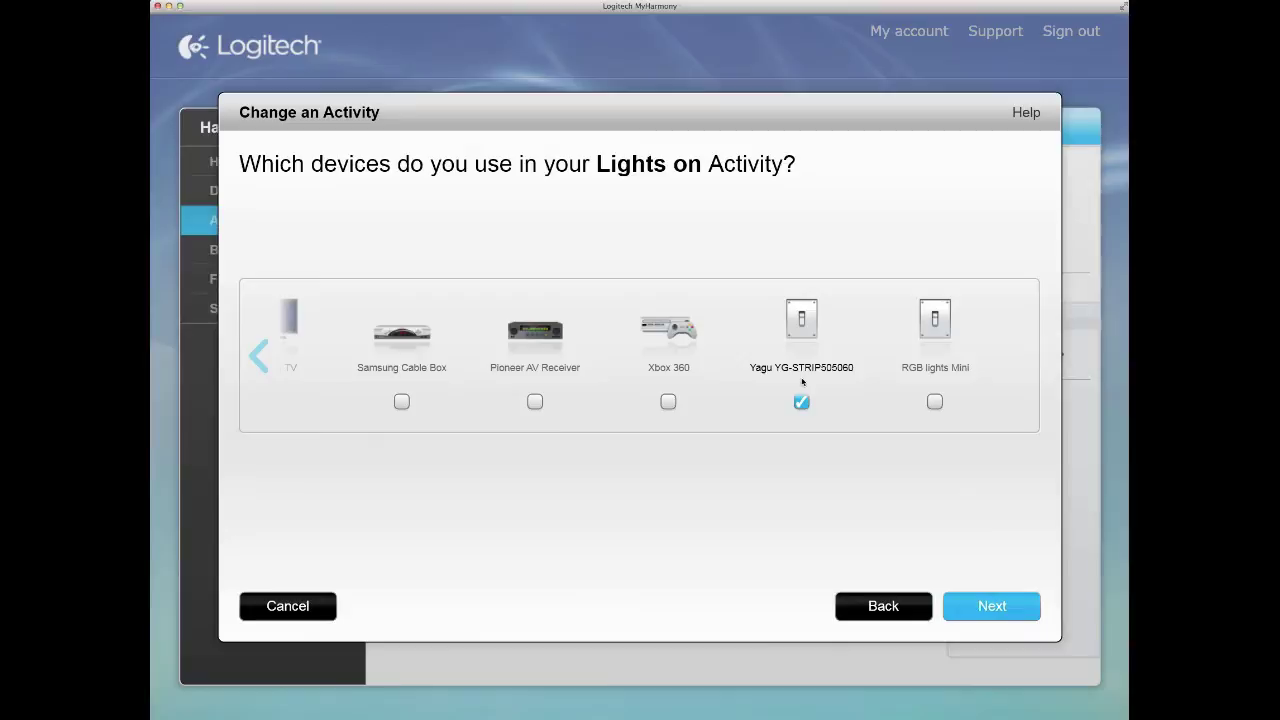
pyautogui.click(933, 402)
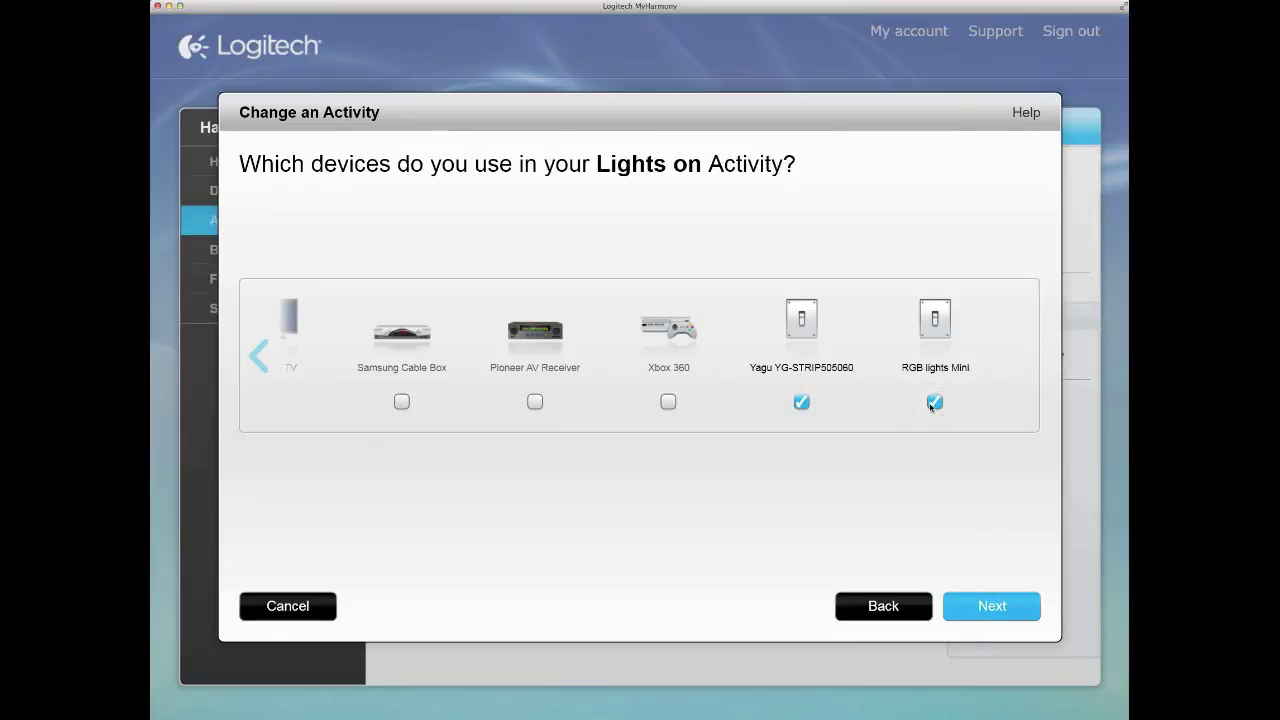
pyautogui.click(986, 606)
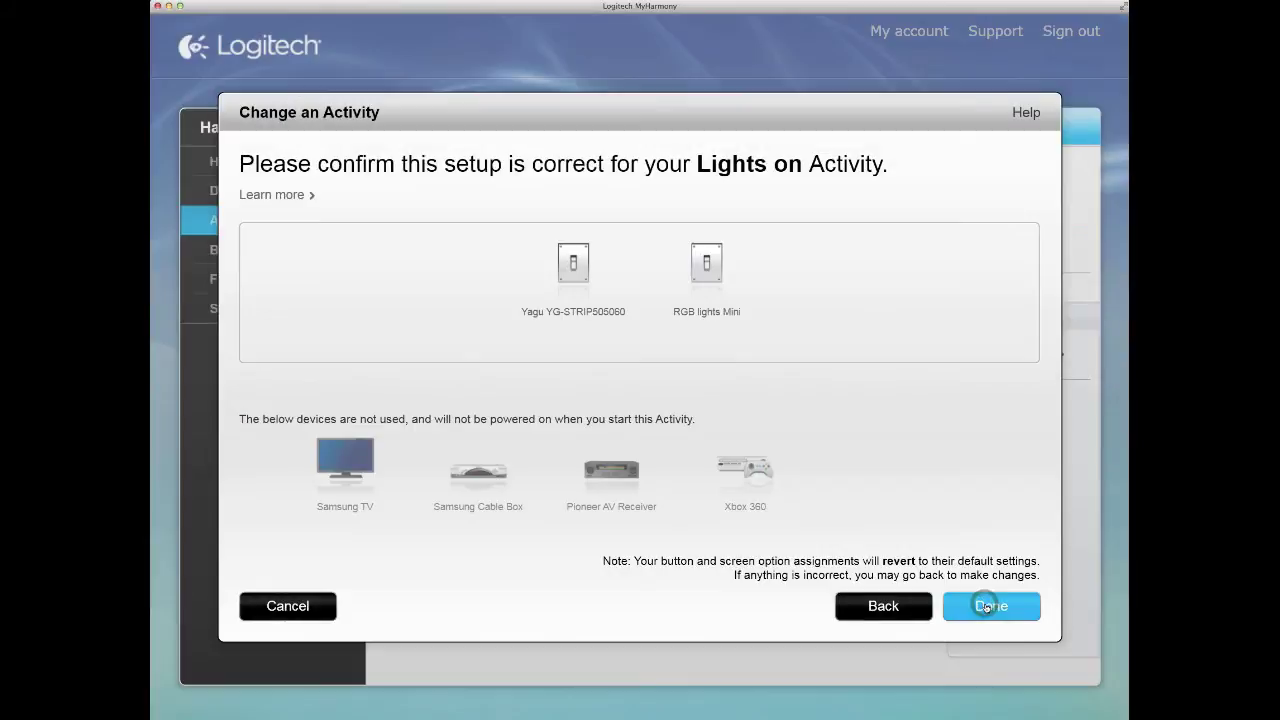
pyautogui.click(989, 607)
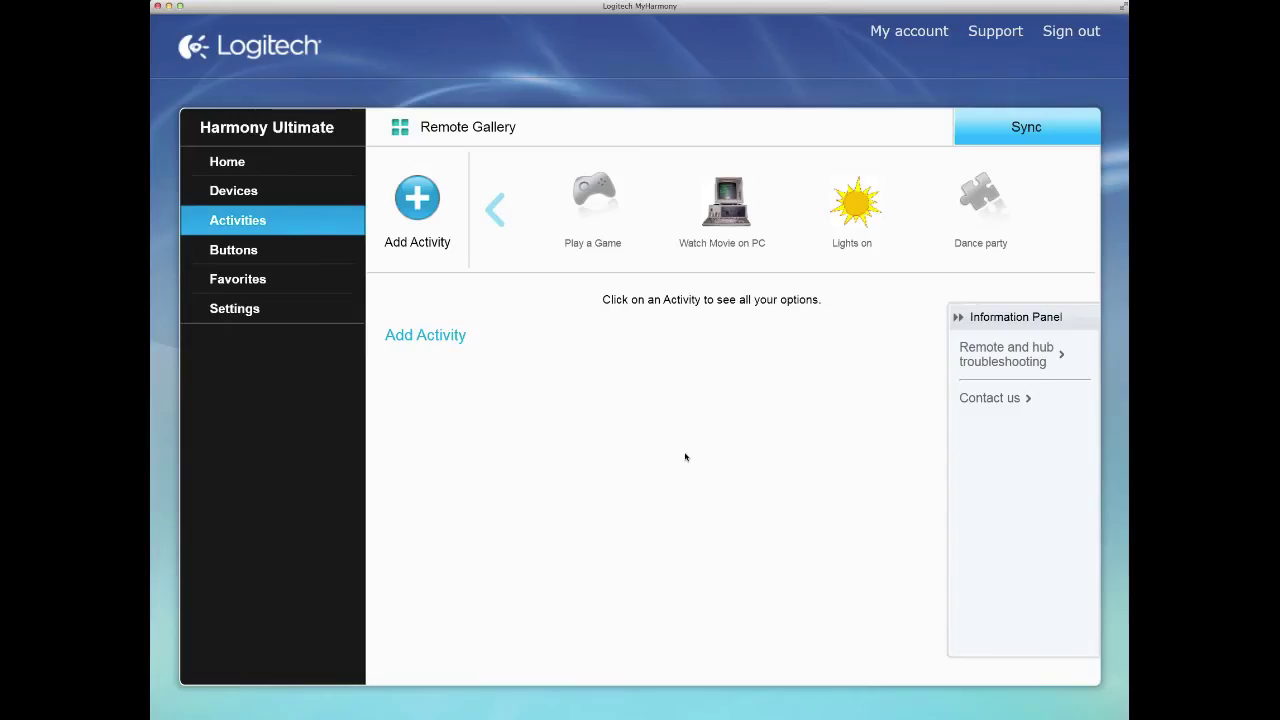
# Step: Add a startup step to the Lights on activity that sends the White command to RGB lights Mini
pyautogui.click(886, 222)
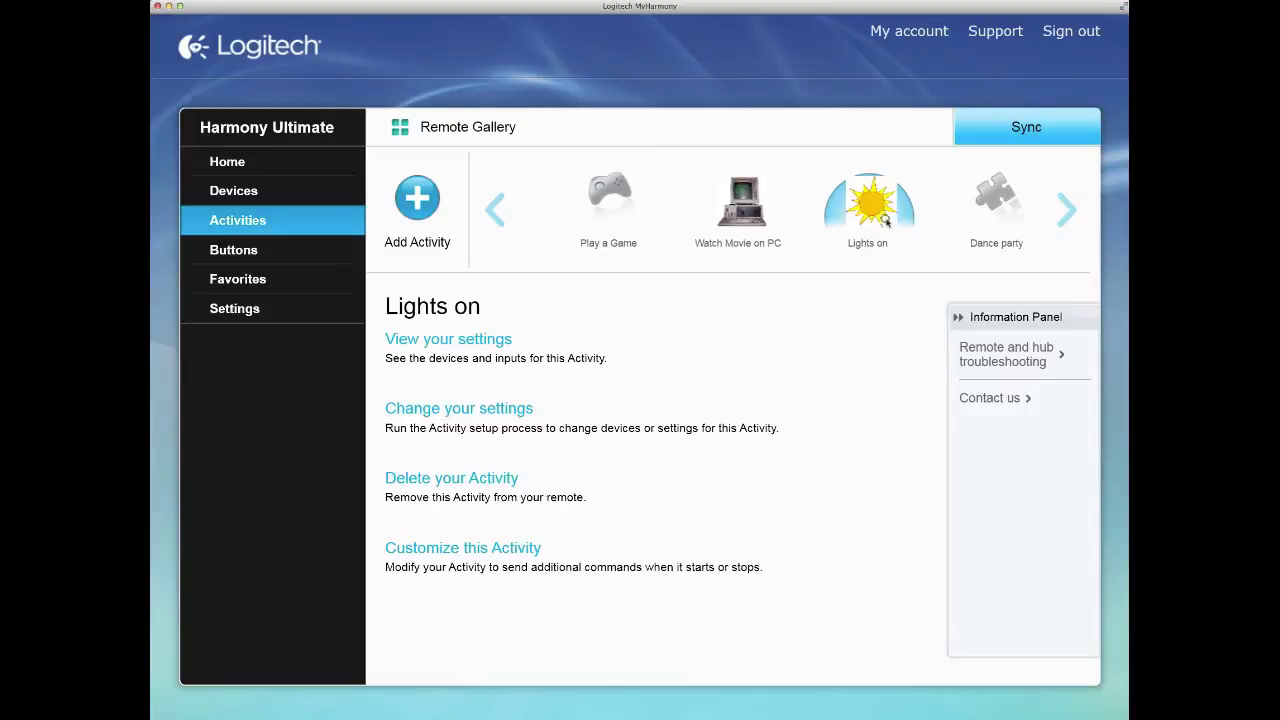
pyautogui.click(450, 549)
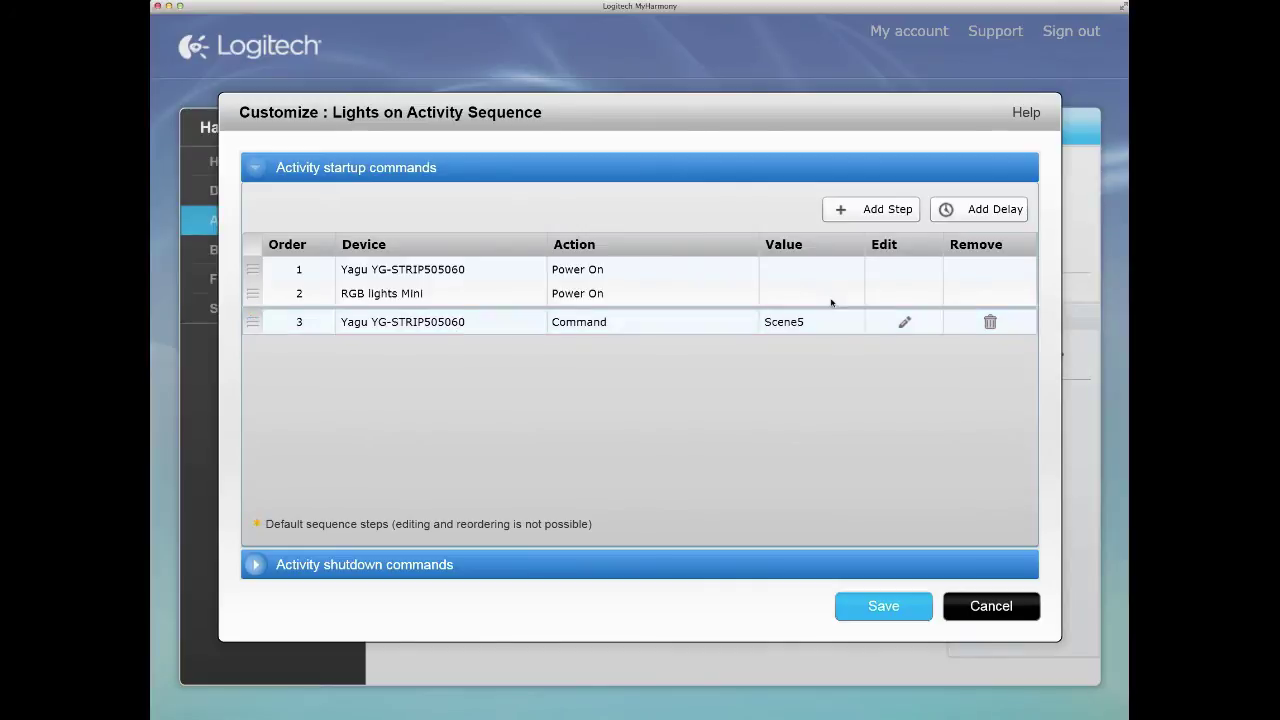
pyautogui.click(884, 209)
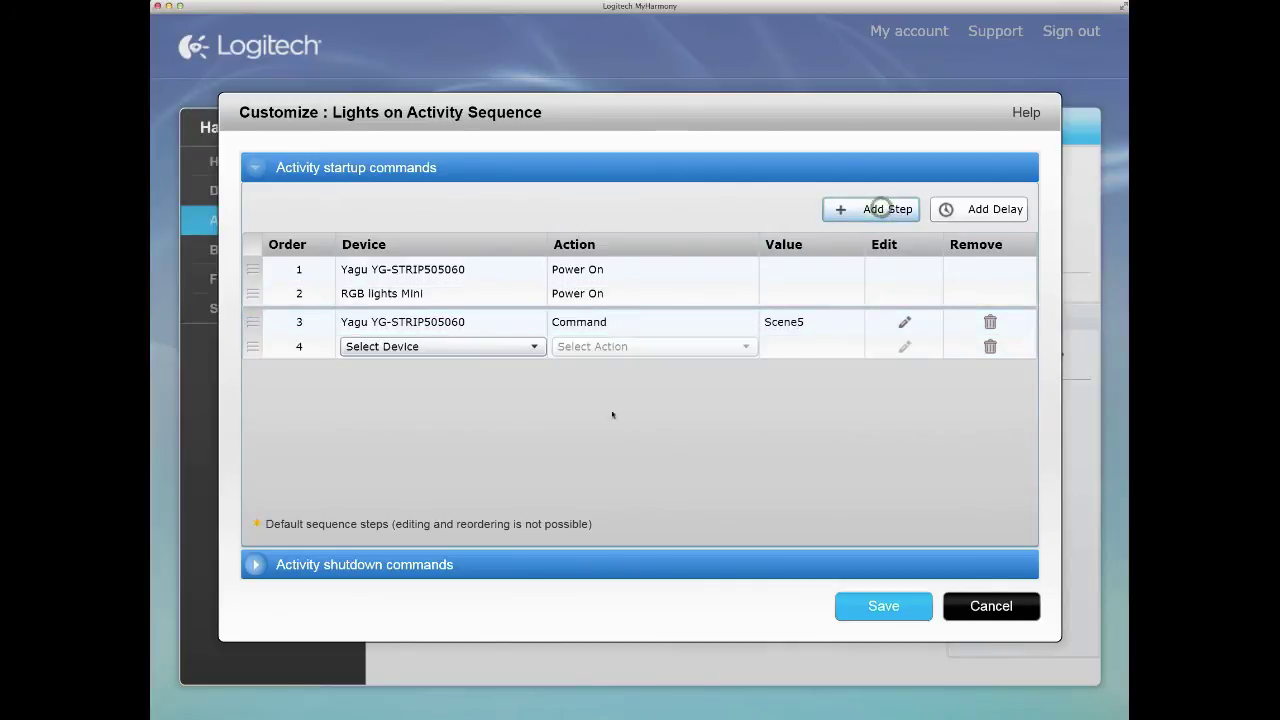
pyautogui.click(494, 347)
pyautogui.click(430, 411)
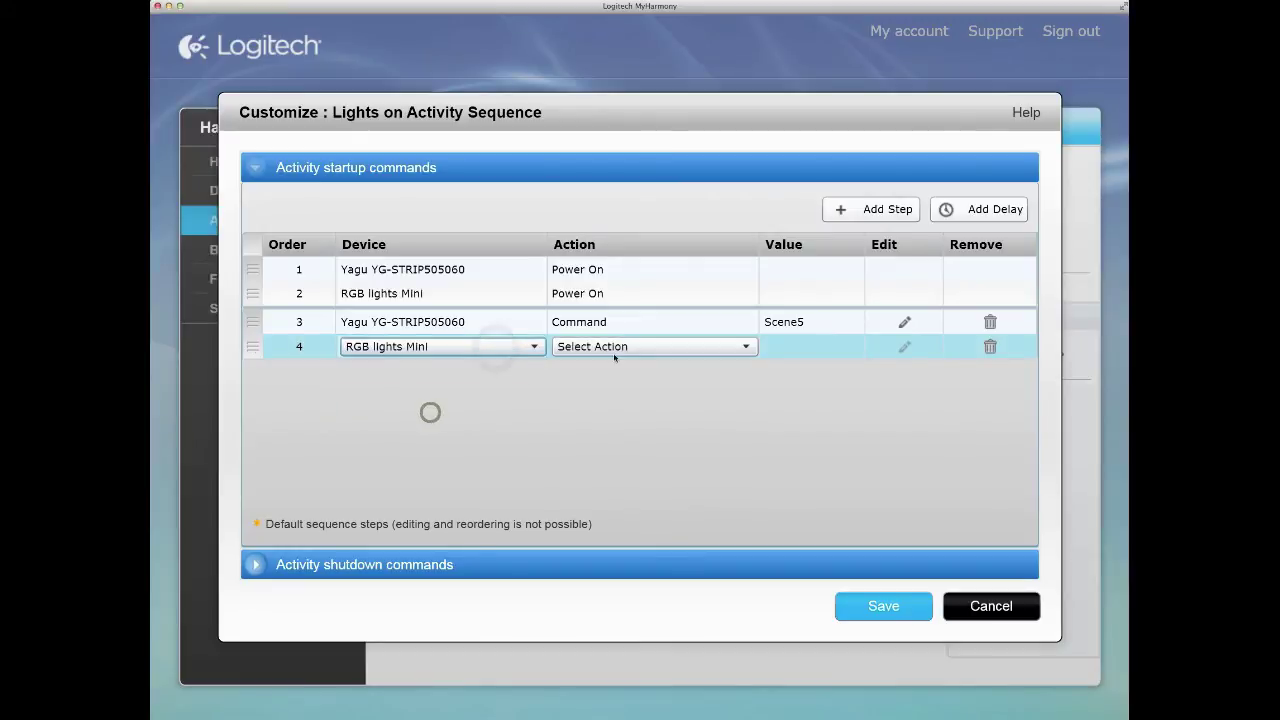
pyautogui.click(646, 347)
pyautogui.click(610, 390)
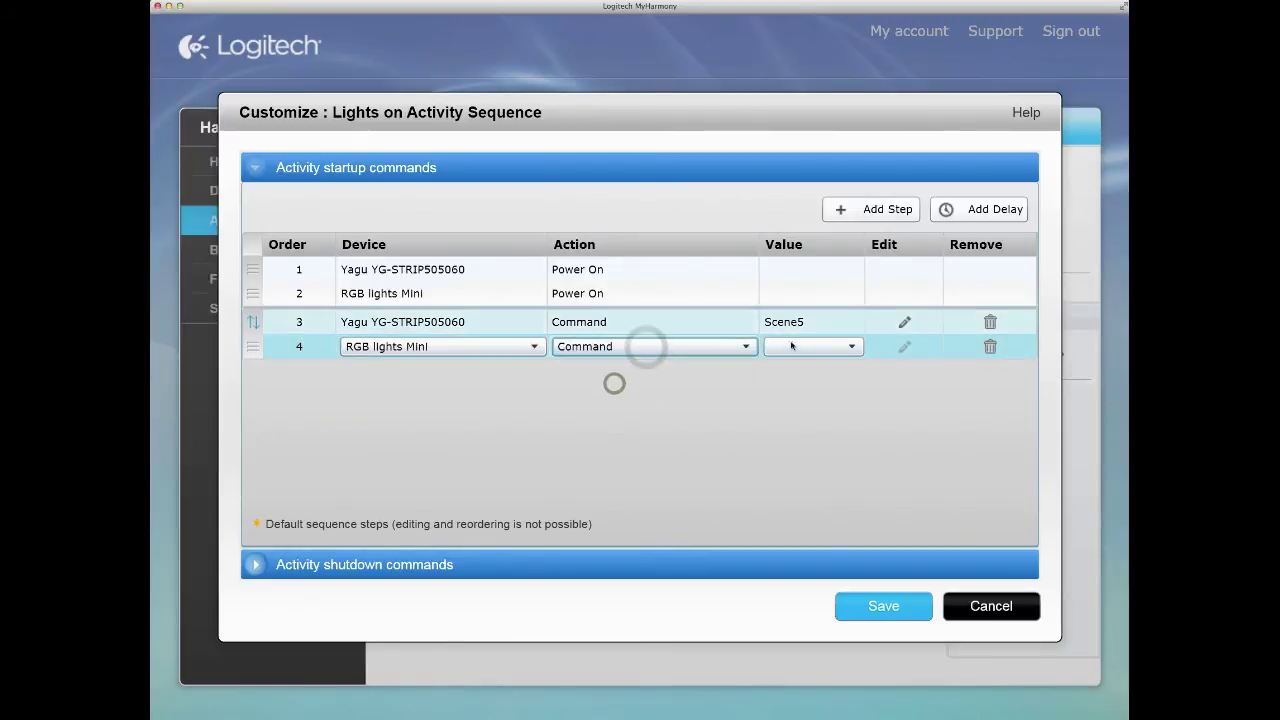
pyautogui.click(790, 346)
pyautogui.click(789, 411)
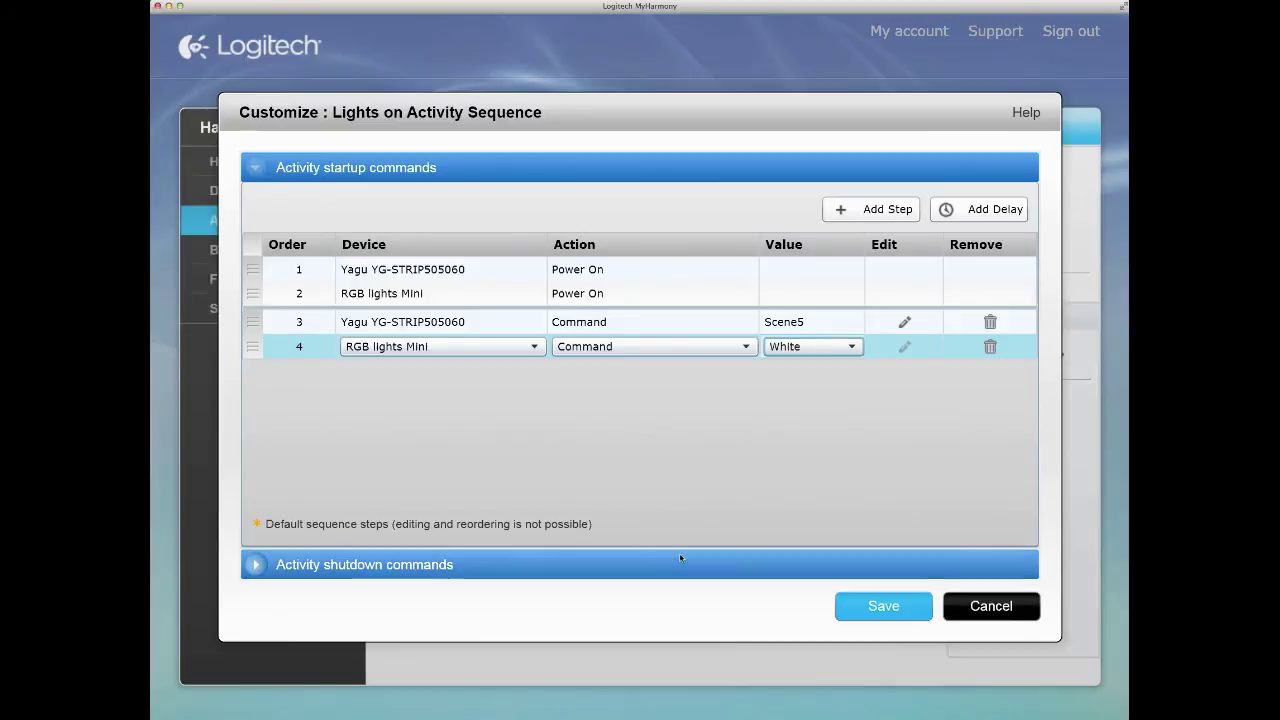
# Step: Check the shutdown commands of the Lights on activity and save its customized sequence
pyautogui.click(347, 566)
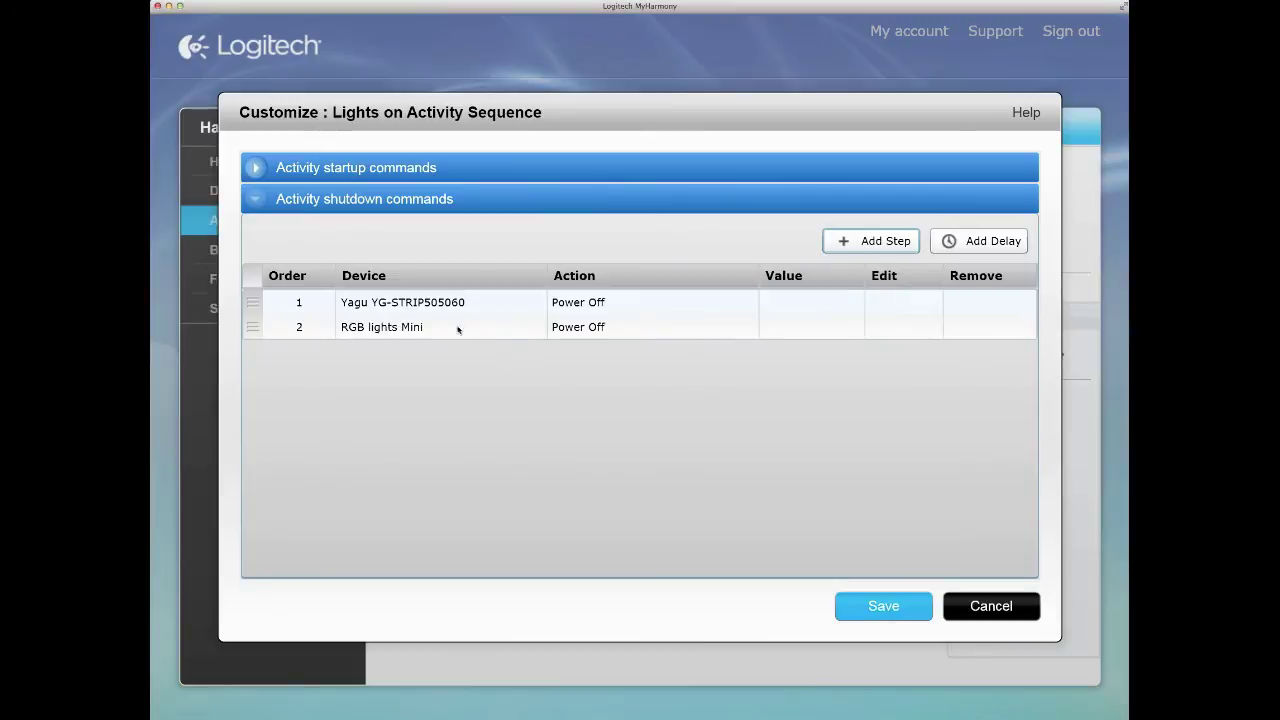
pyautogui.click(413, 170)
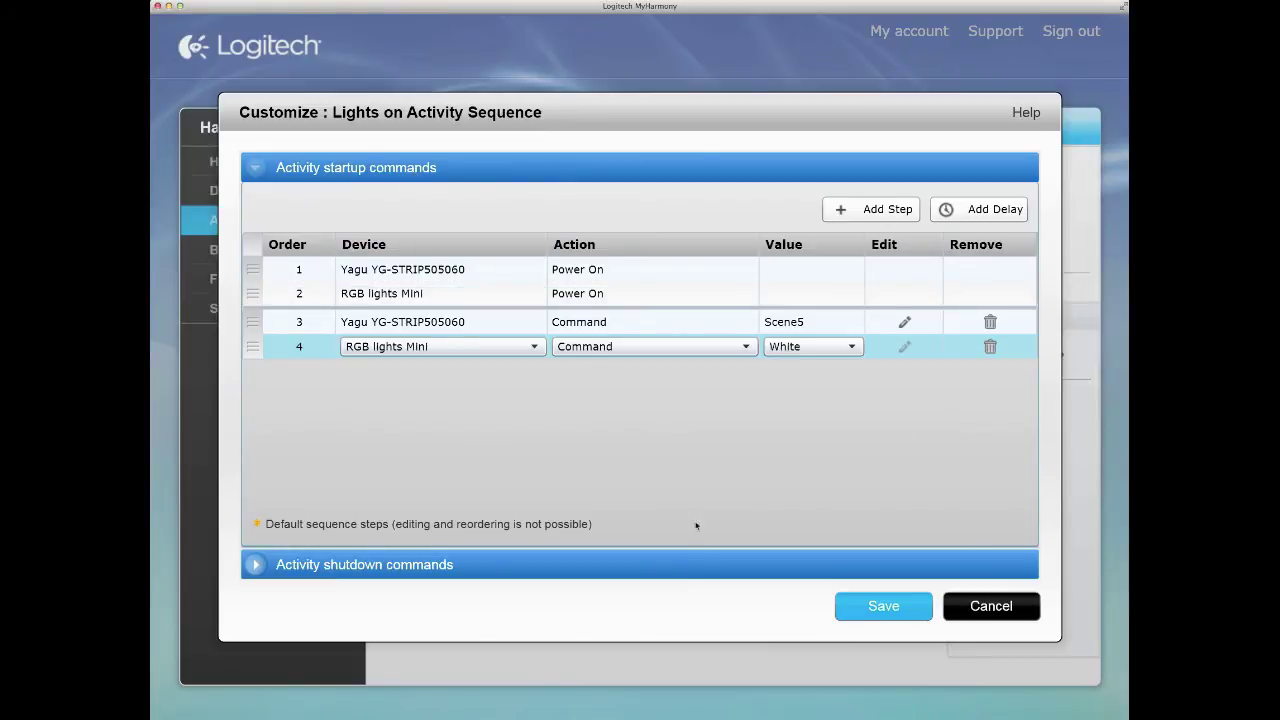
pyautogui.click(470, 350)
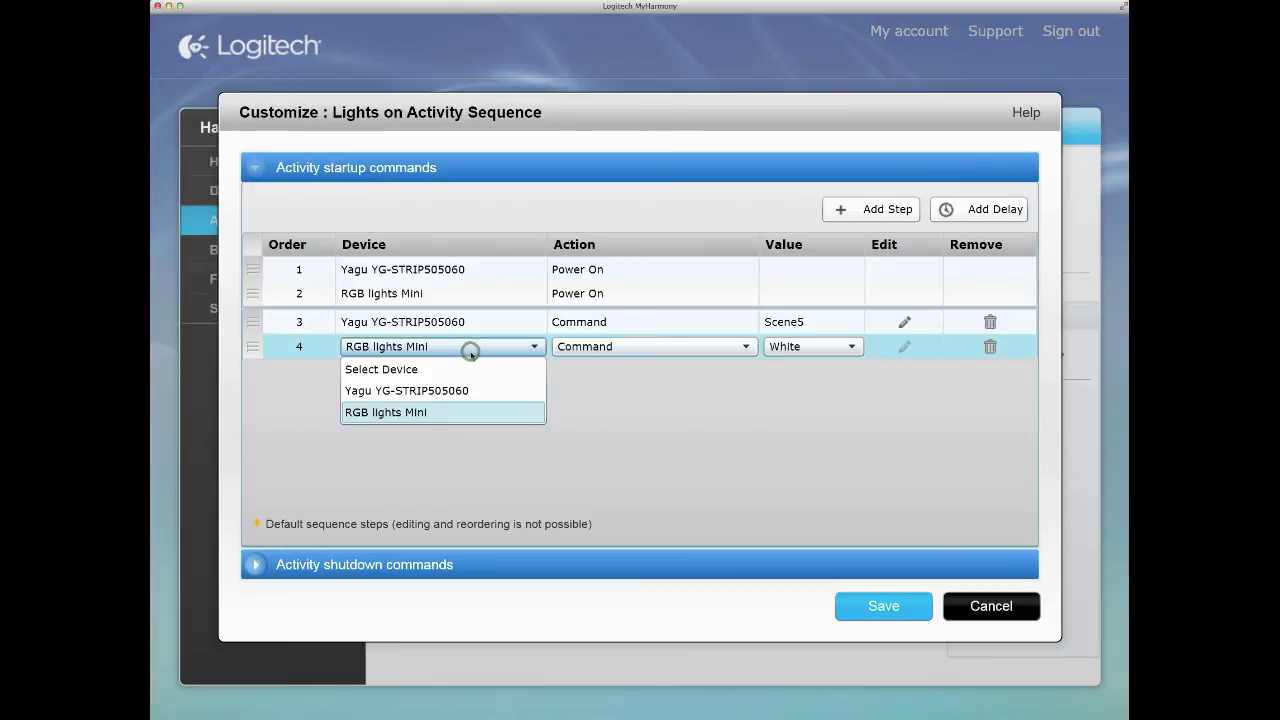
pyautogui.click(409, 414)
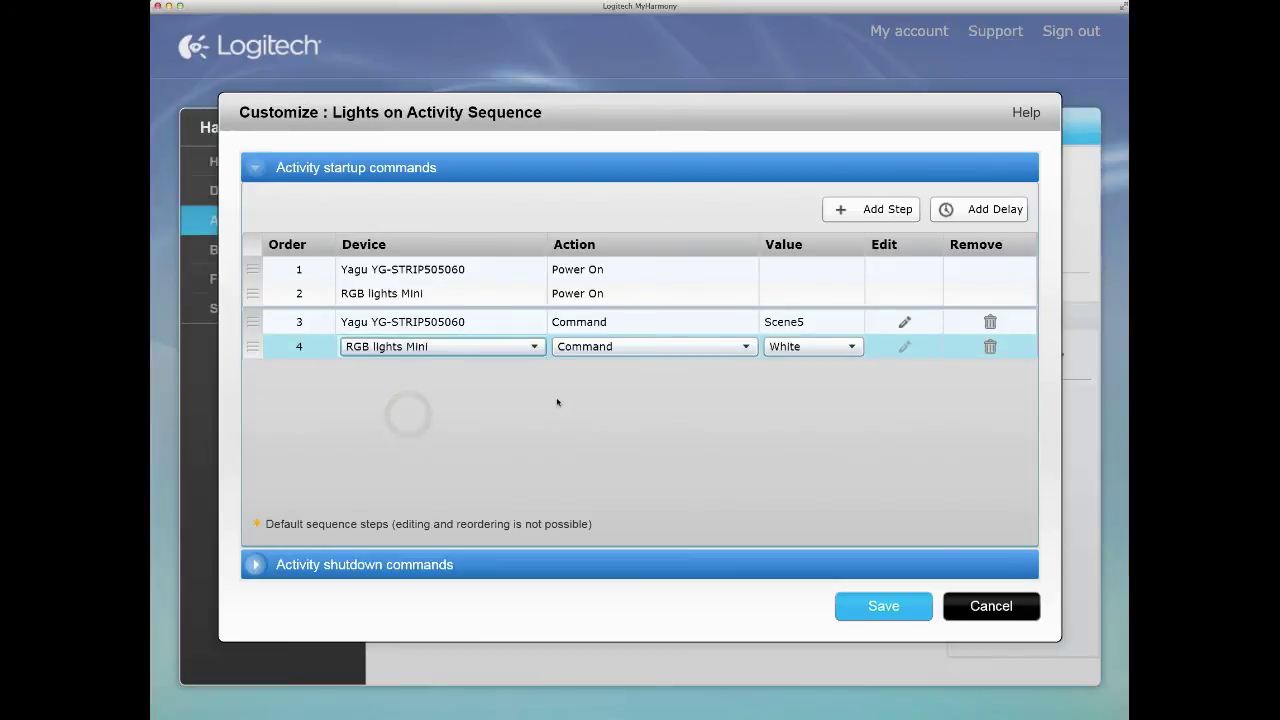
pyautogui.click(869, 607)
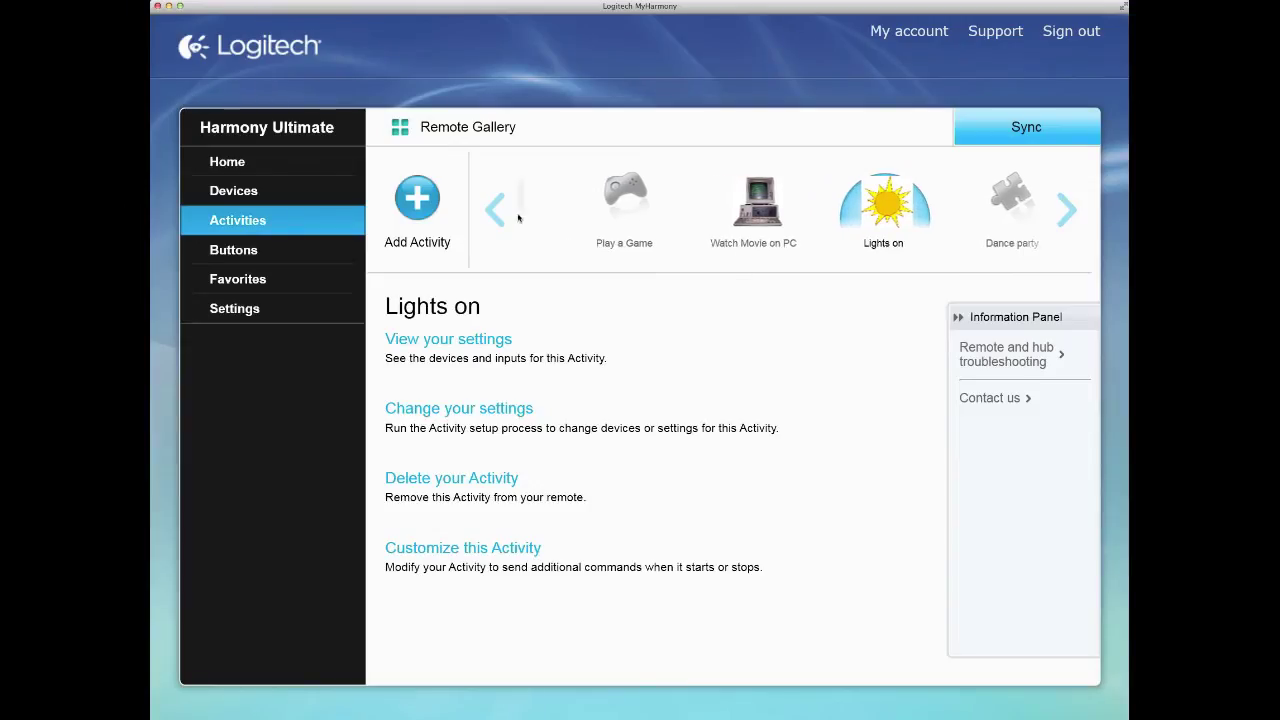
pyautogui.click(585, 200)
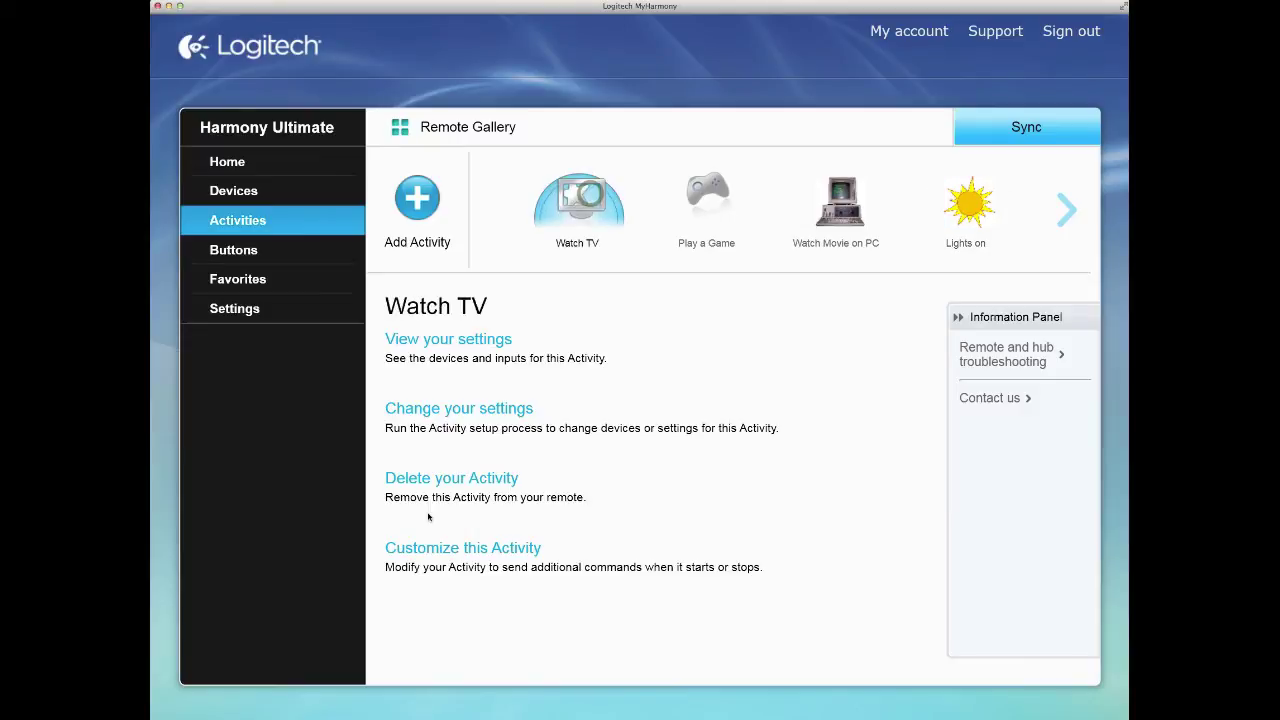
pyautogui.click(430, 547)
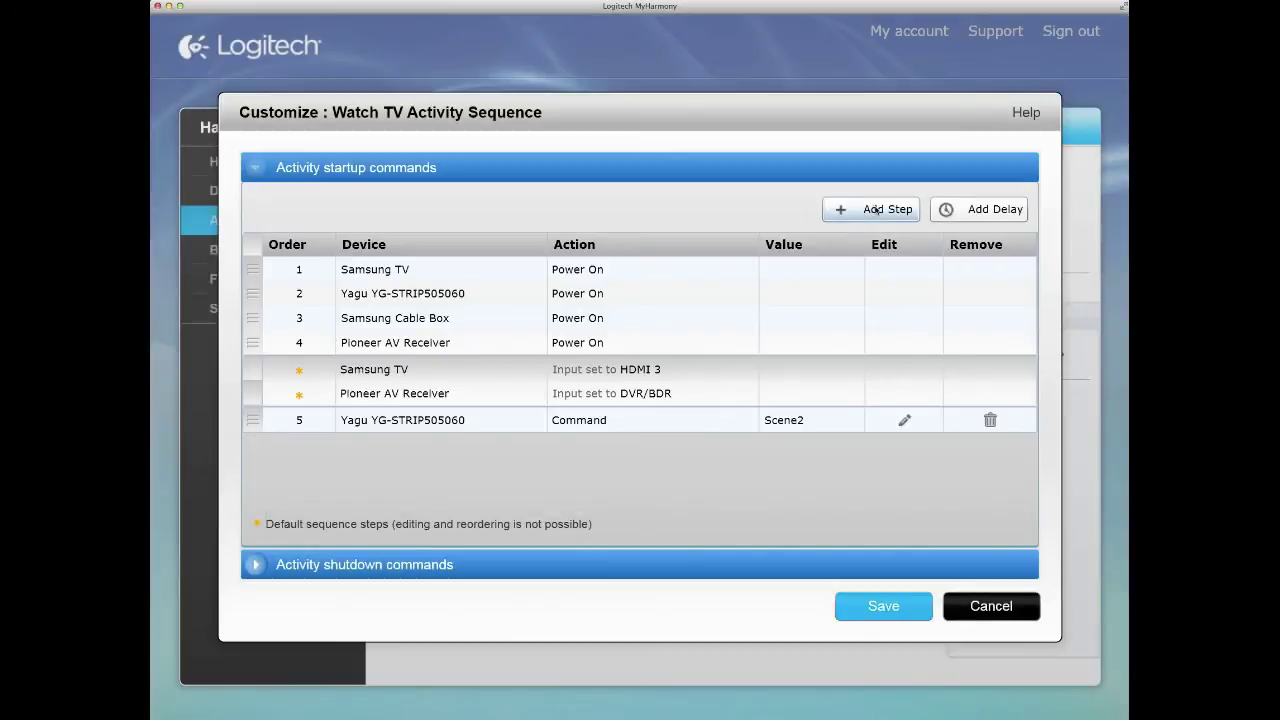
pyautogui.click(877, 209)
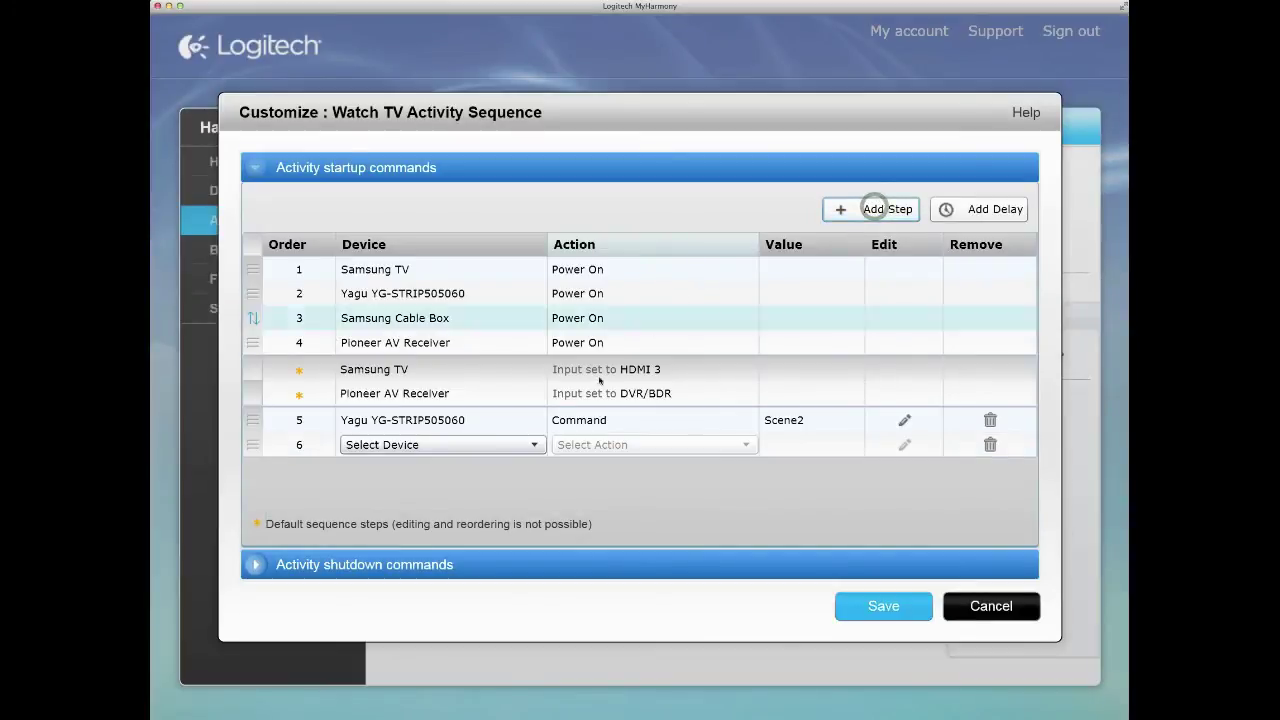
pyautogui.click(533, 443)
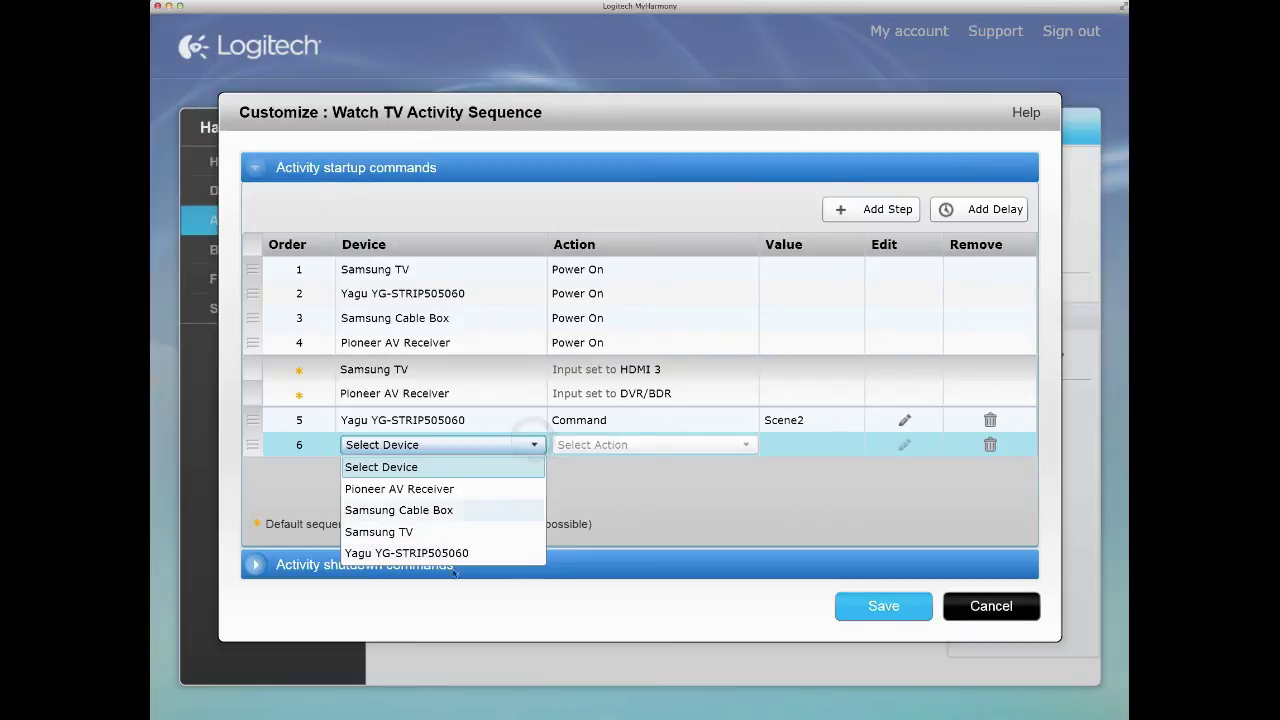
pyautogui.click(379, 531)
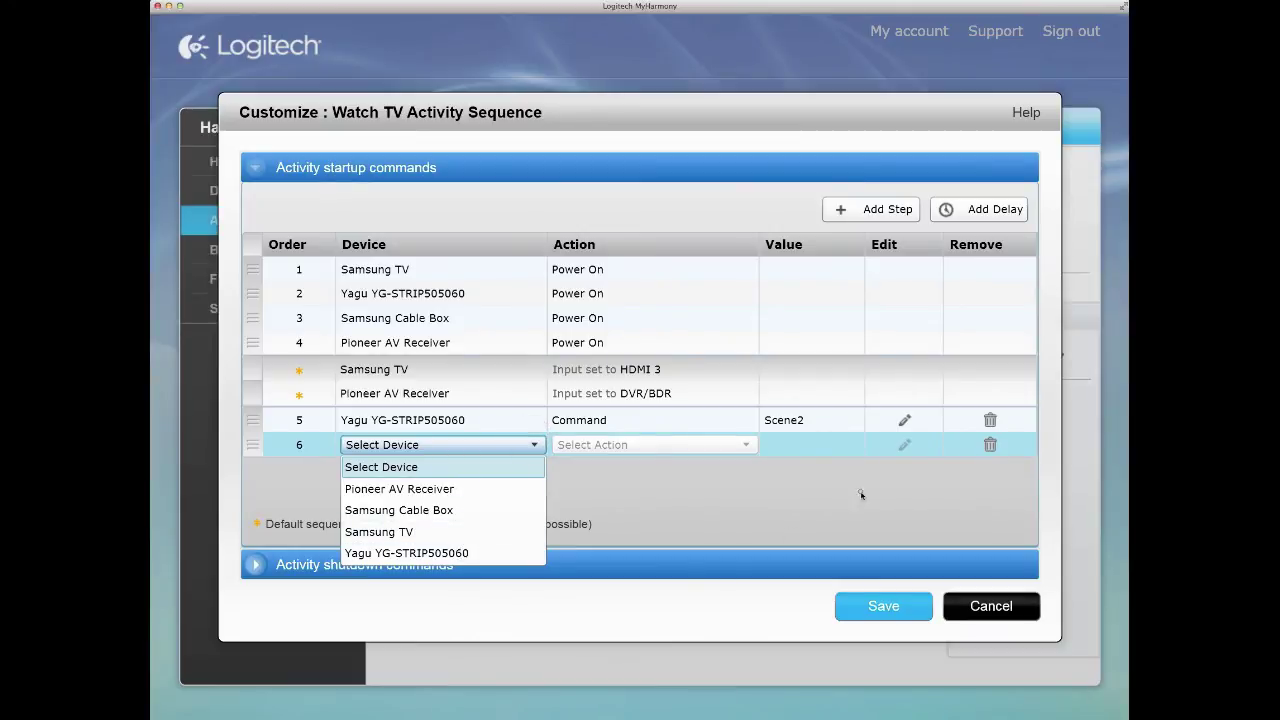
pyautogui.click(988, 606)
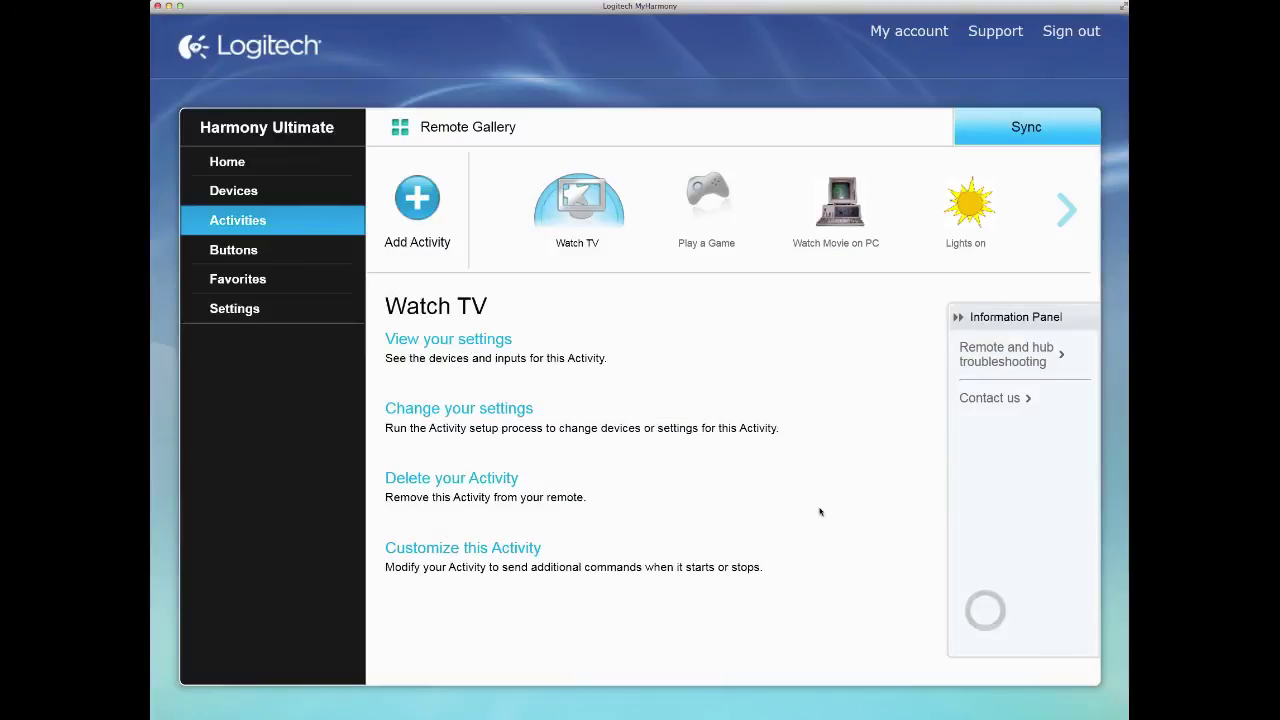
# Step: Include RGB lights Mini in the Watch TV activity, keeping its name, icon, channel, volume and input settings, and confirm the setup
pyautogui.click(478, 410)
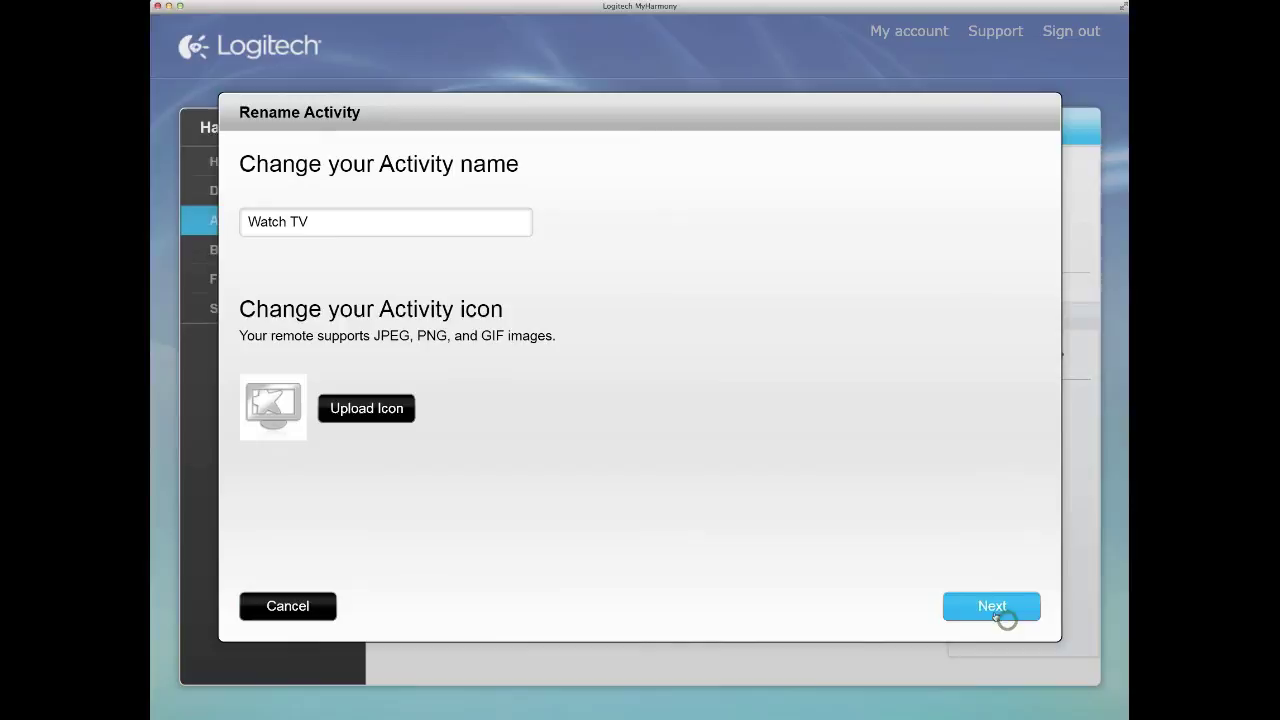
pyautogui.click(1007, 621)
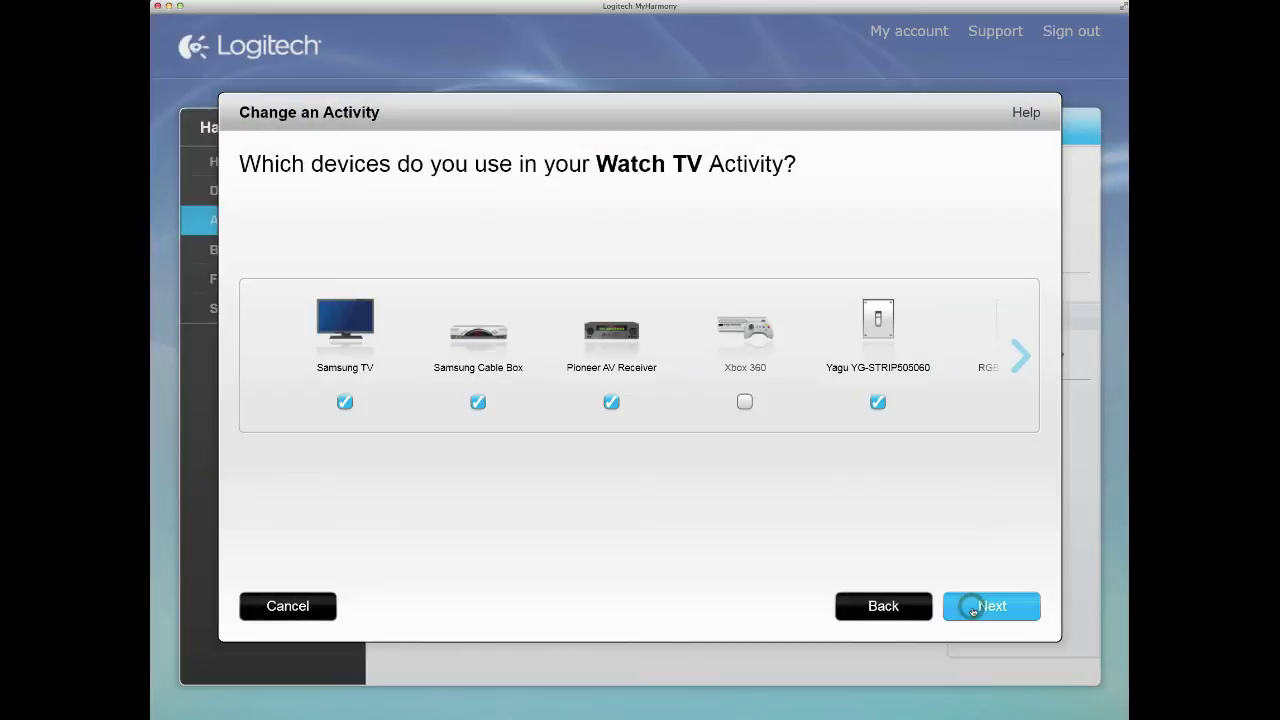
pyautogui.click(1020, 357)
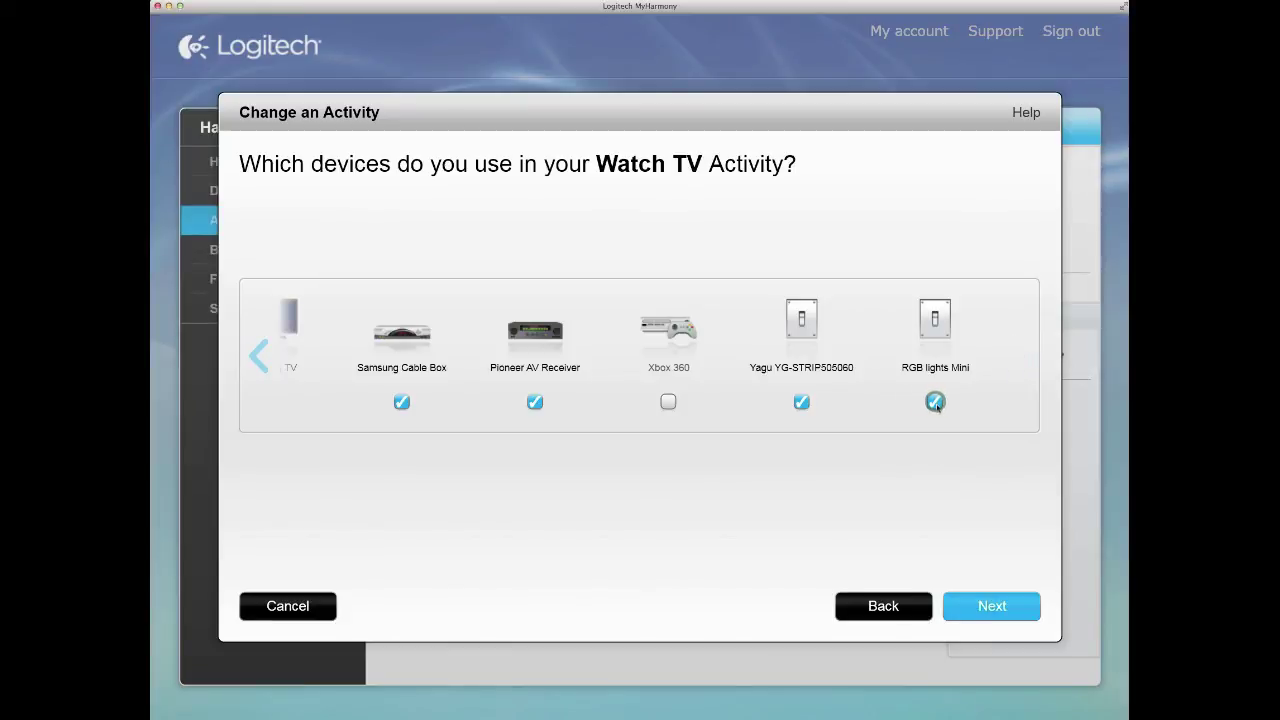
pyautogui.click(969, 617)
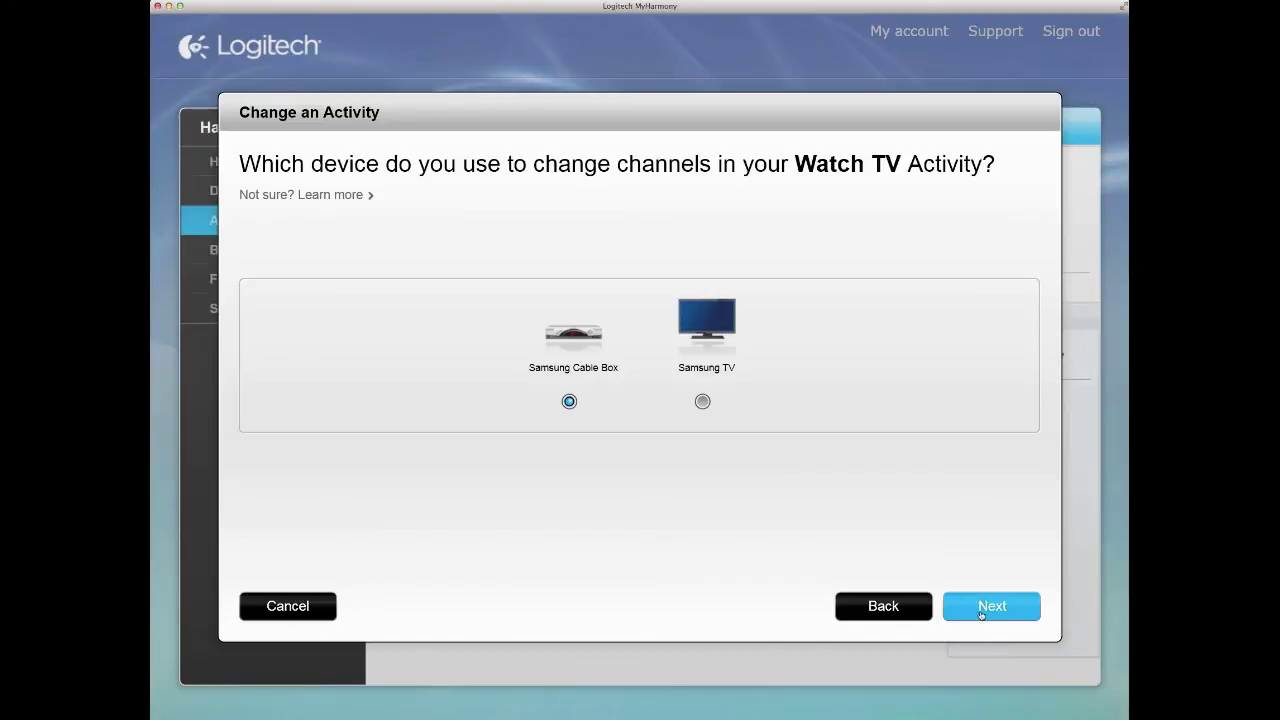
pyautogui.click(981, 608)
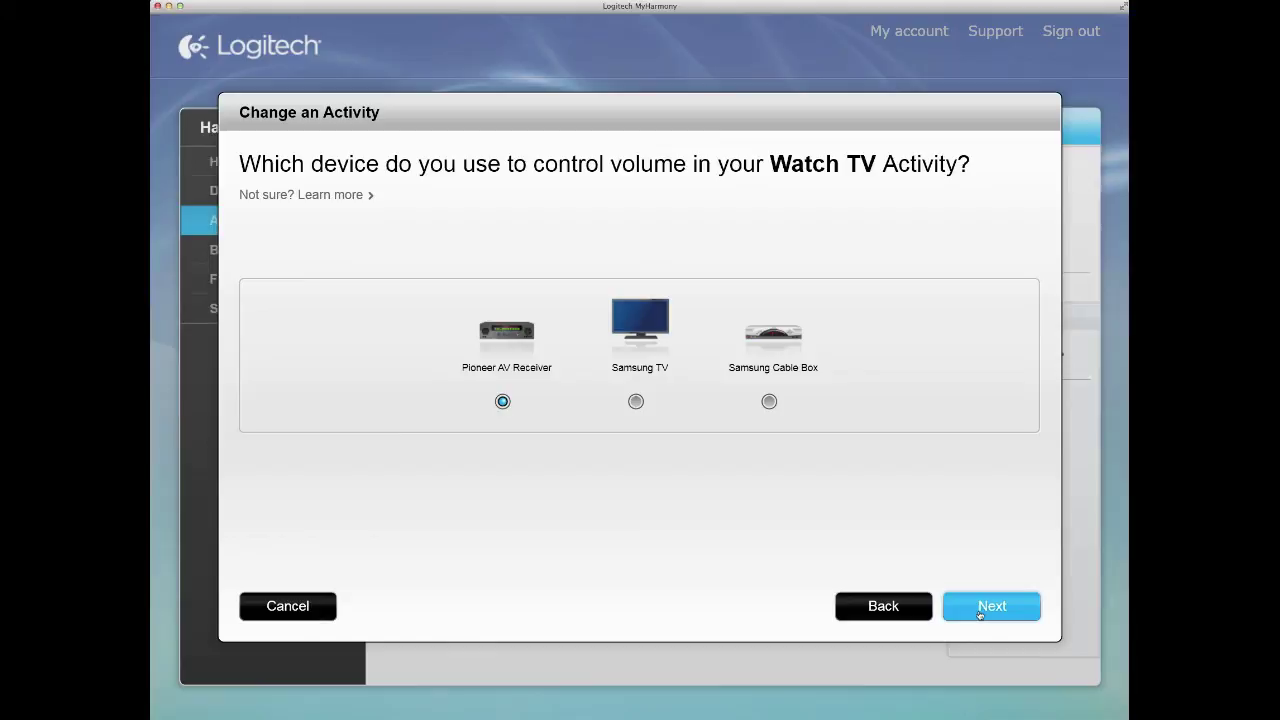
pyautogui.click(981, 608)
pyautogui.click(981, 608)
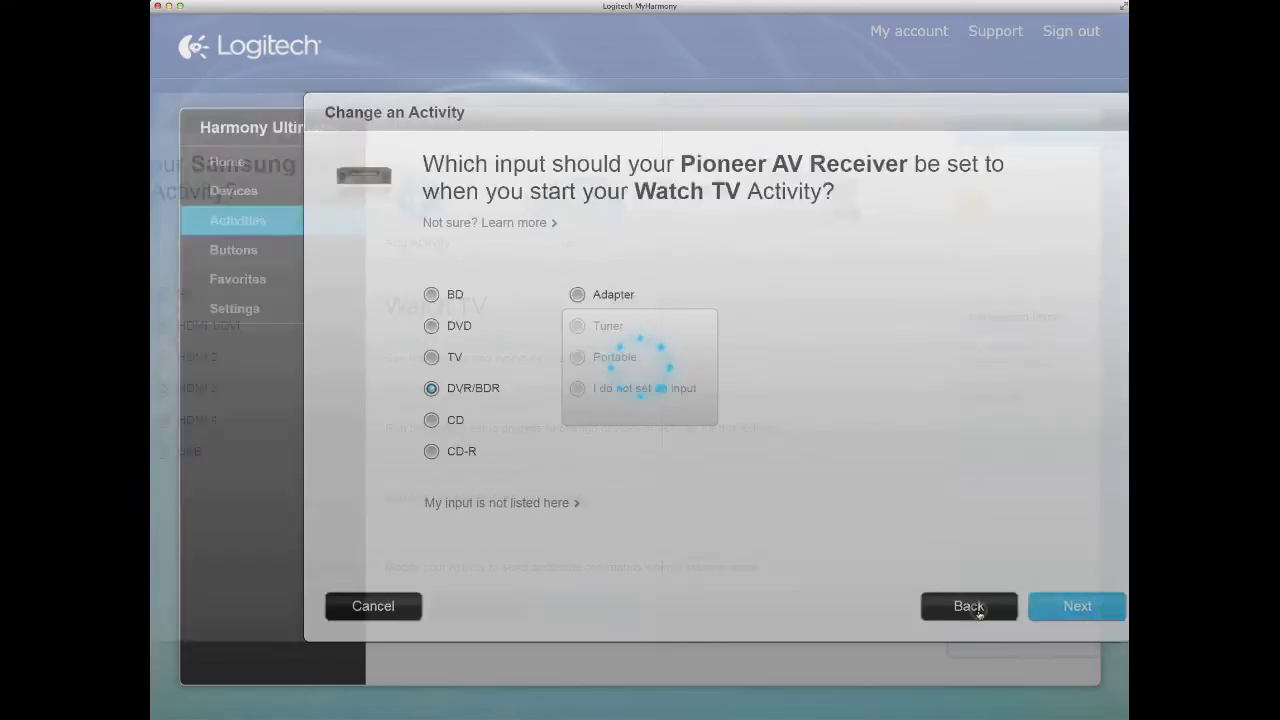
pyautogui.click(980, 608)
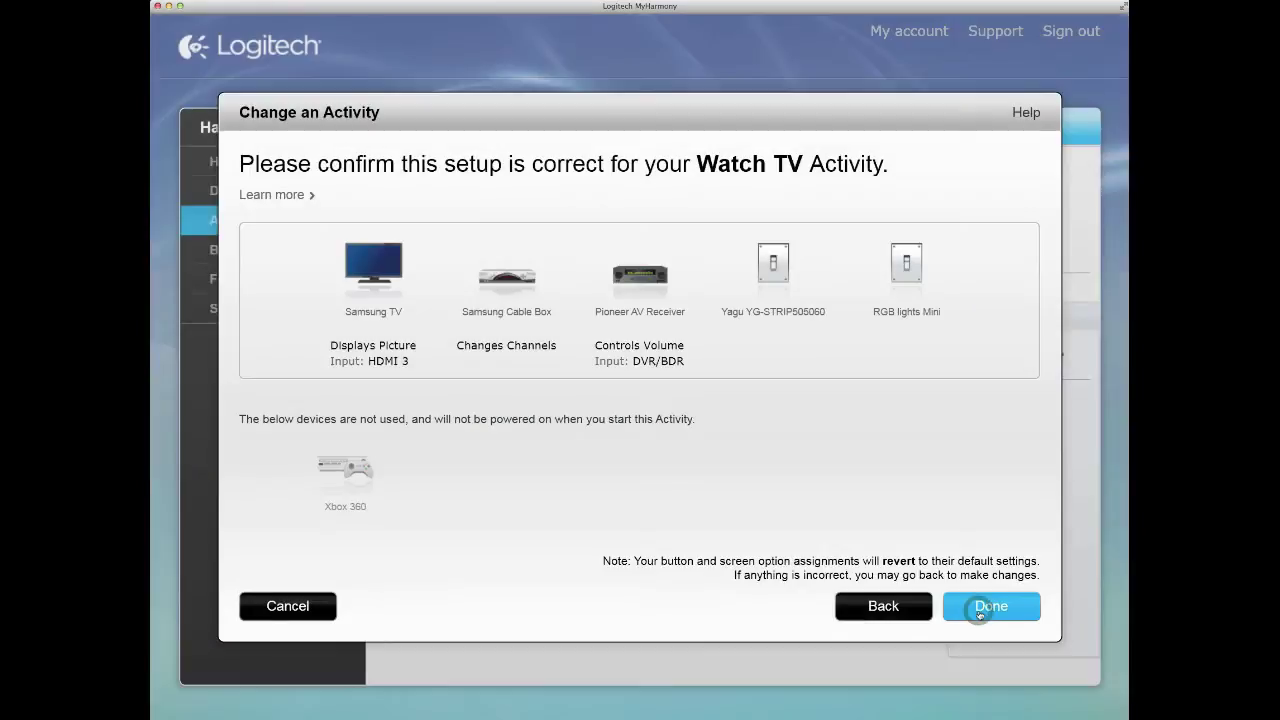
pyautogui.click(980, 610)
pyautogui.click(980, 610)
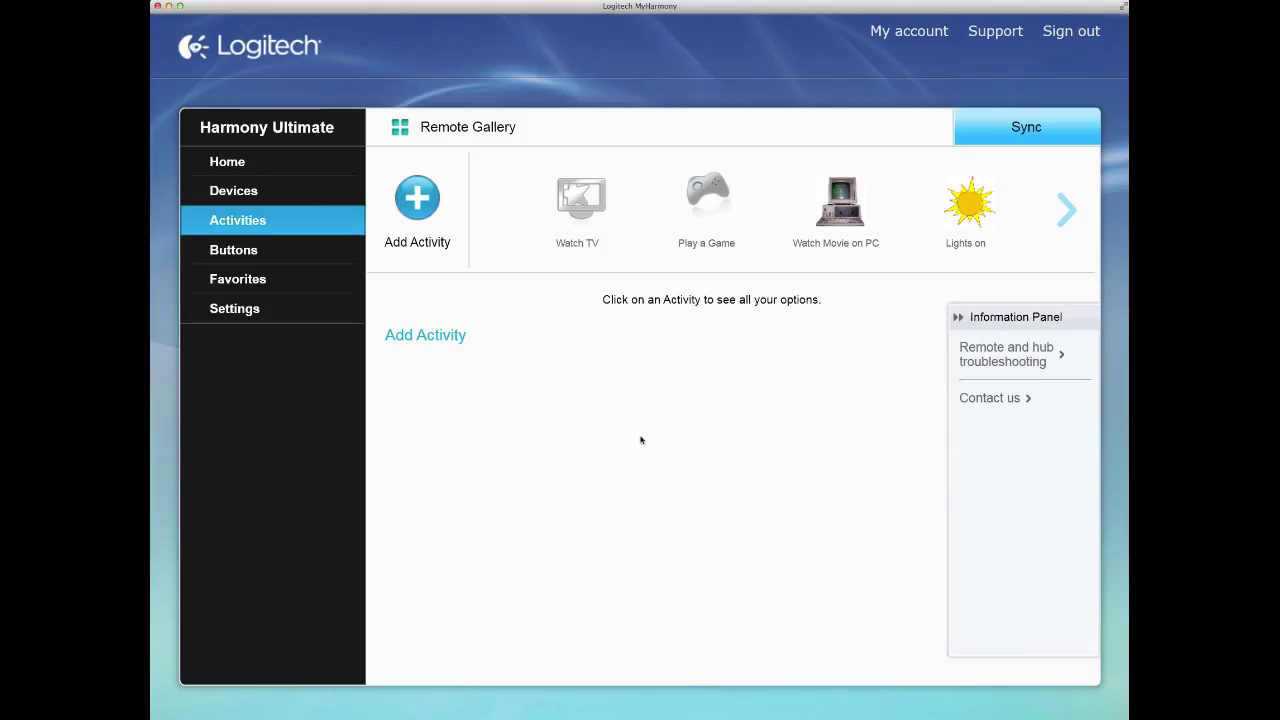
# Step: Add a startup step to the Watch TV activity that sends the Pink command to RGB lights Mini, and save the sequence
pyautogui.click(570, 212)
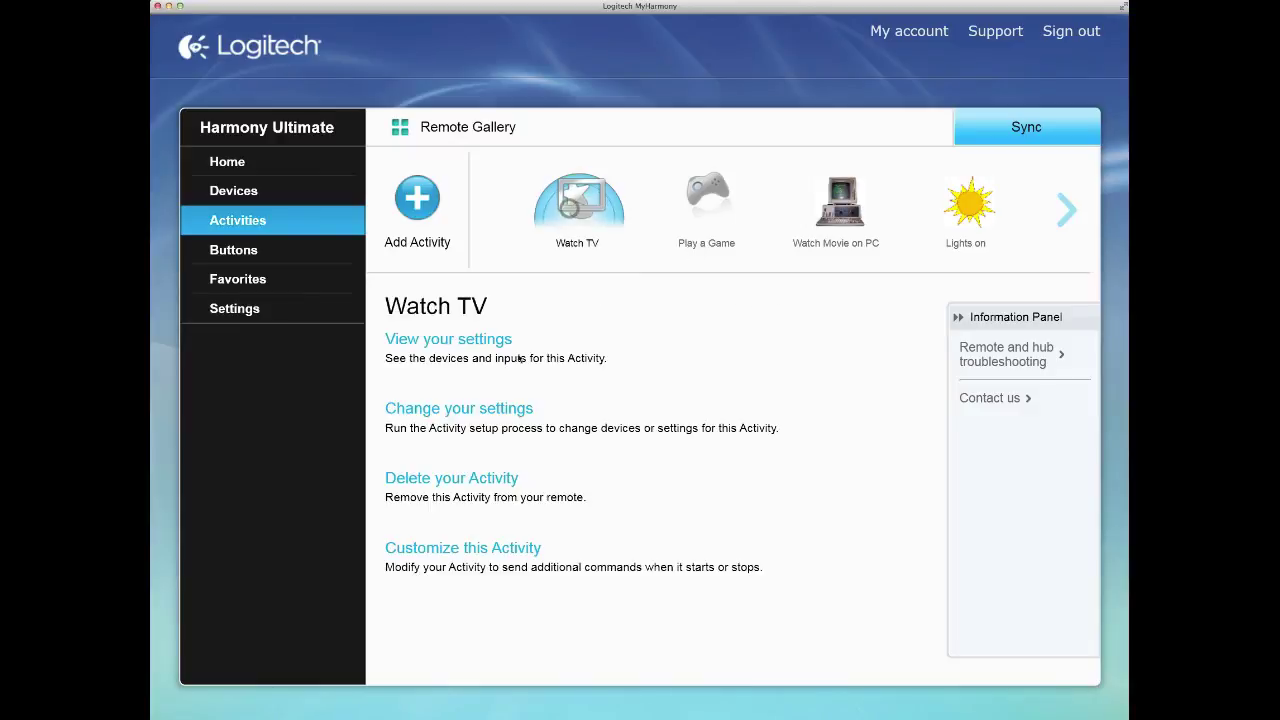
pyautogui.click(436, 553)
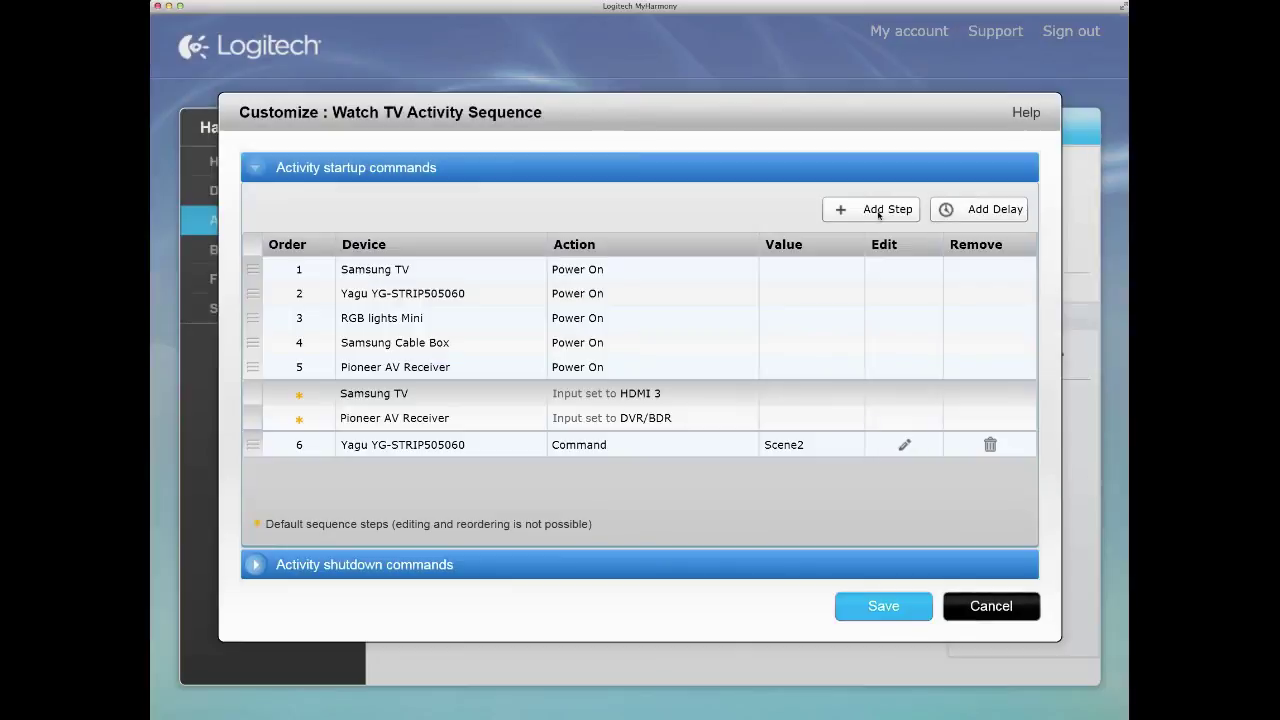
pyautogui.click(879, 211)
pyautogui.click(443, 470)
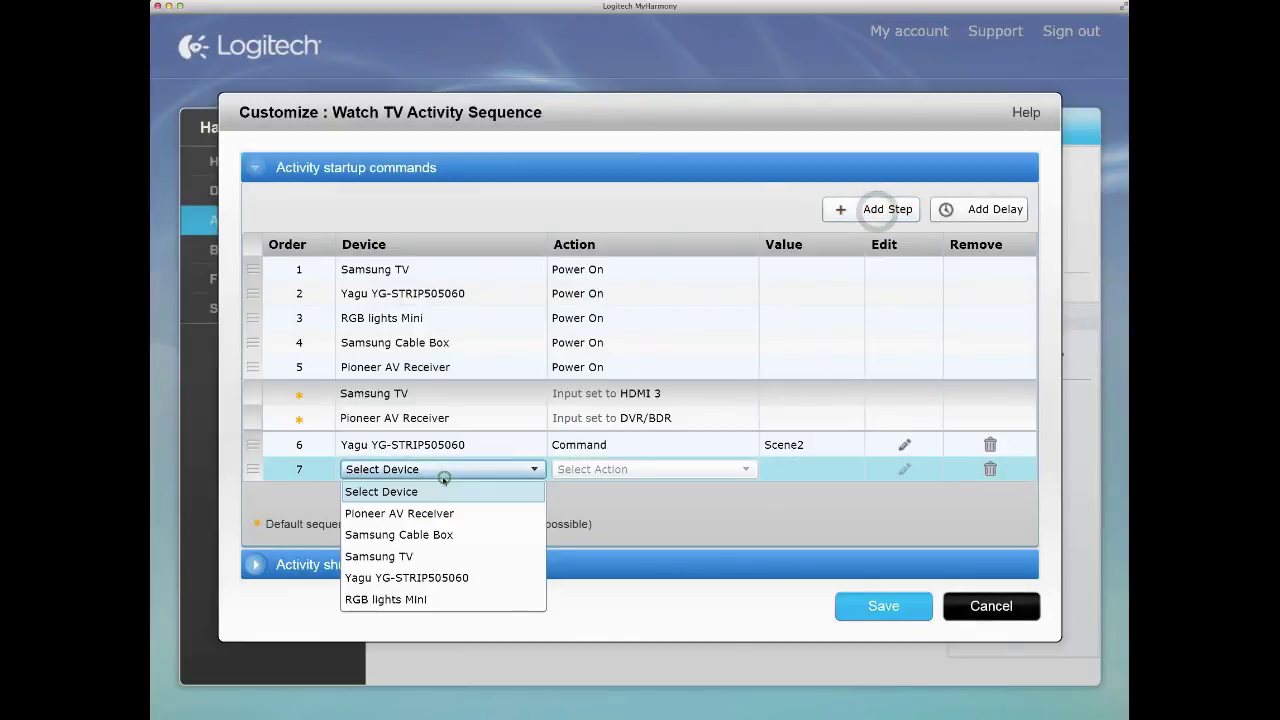
pyautogui.click(394, 599)
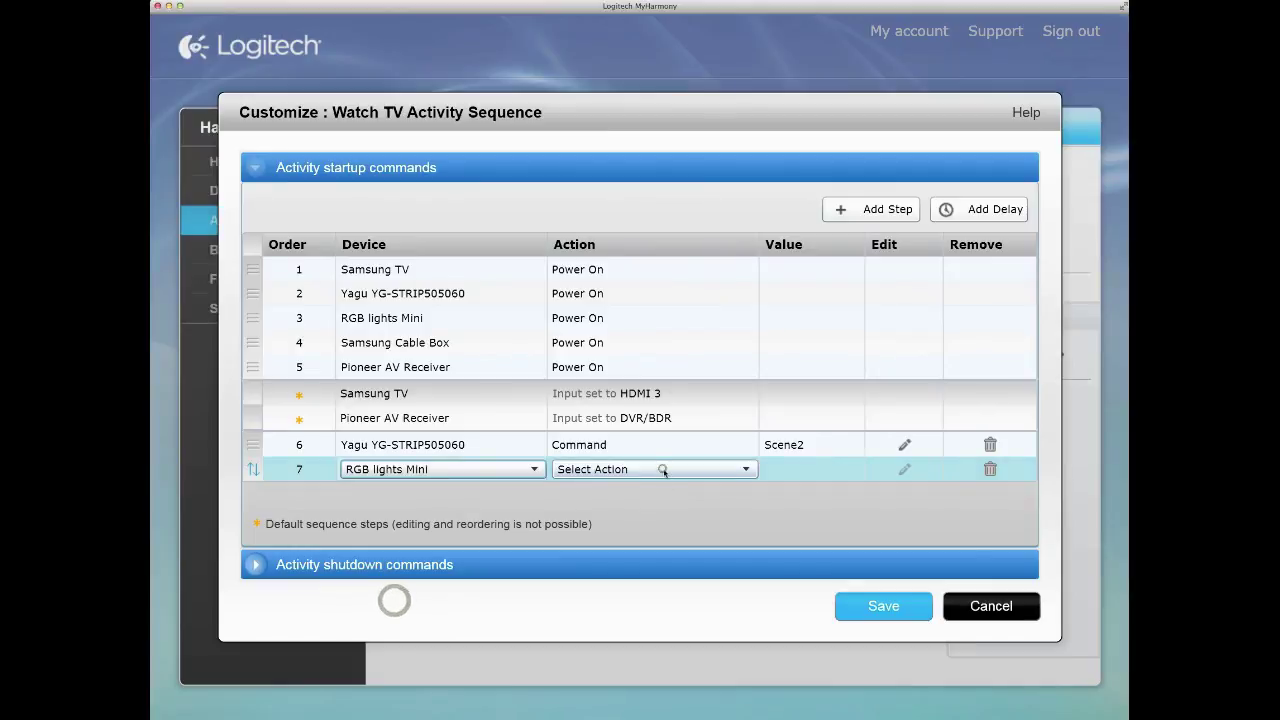
pyautogui.click(663, 471)
pyautogui.click(594, 513)
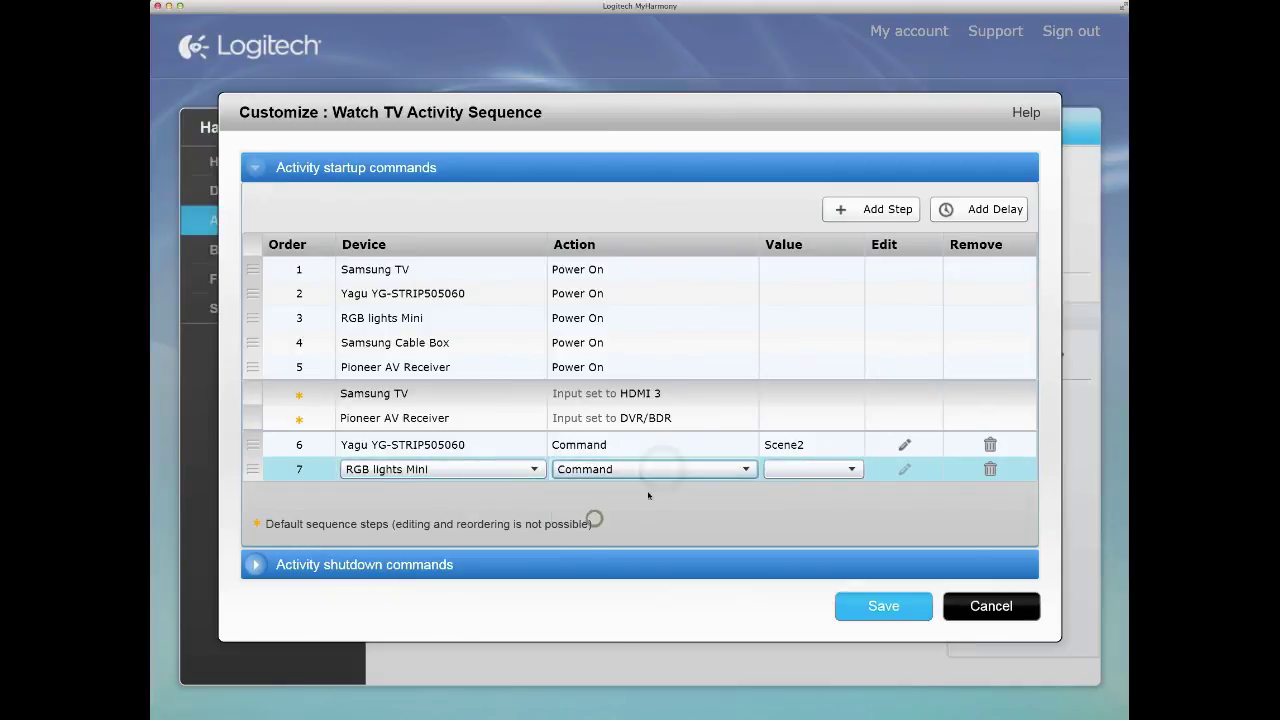
pyautogui.click(801, 468)
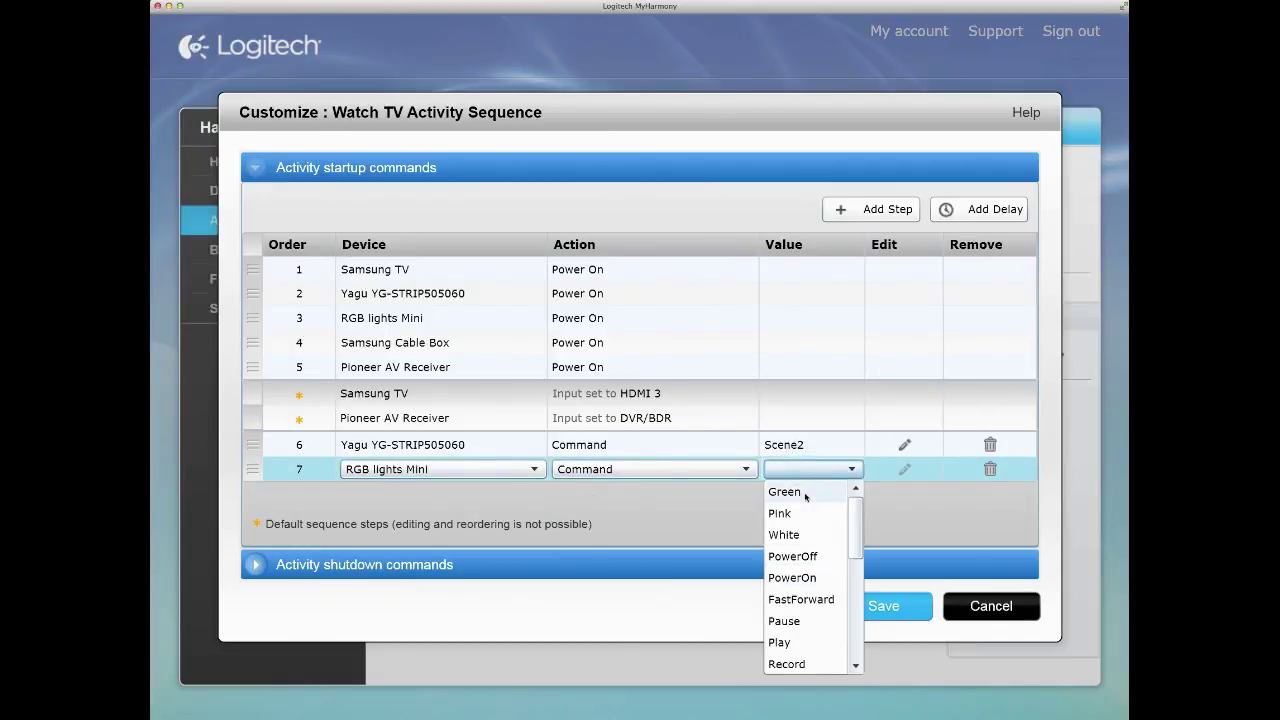
pyautogui.click(786, 514)
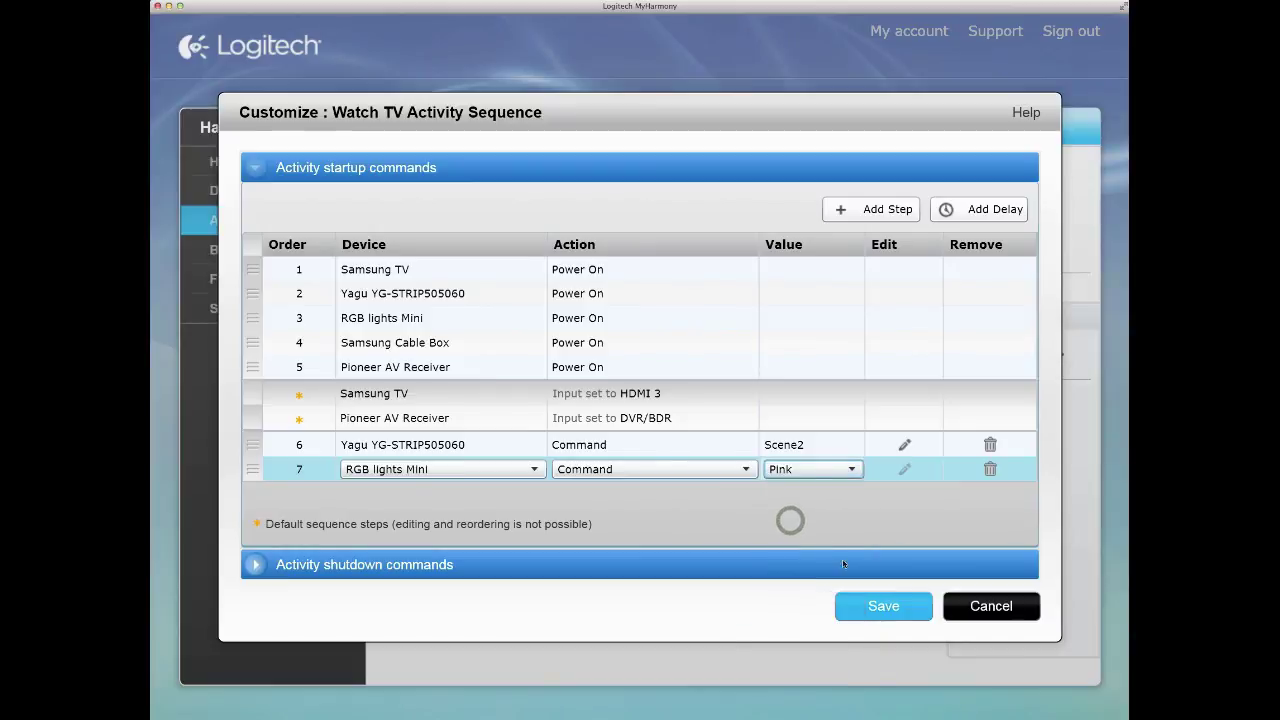
pyautogui.click(866, 607)
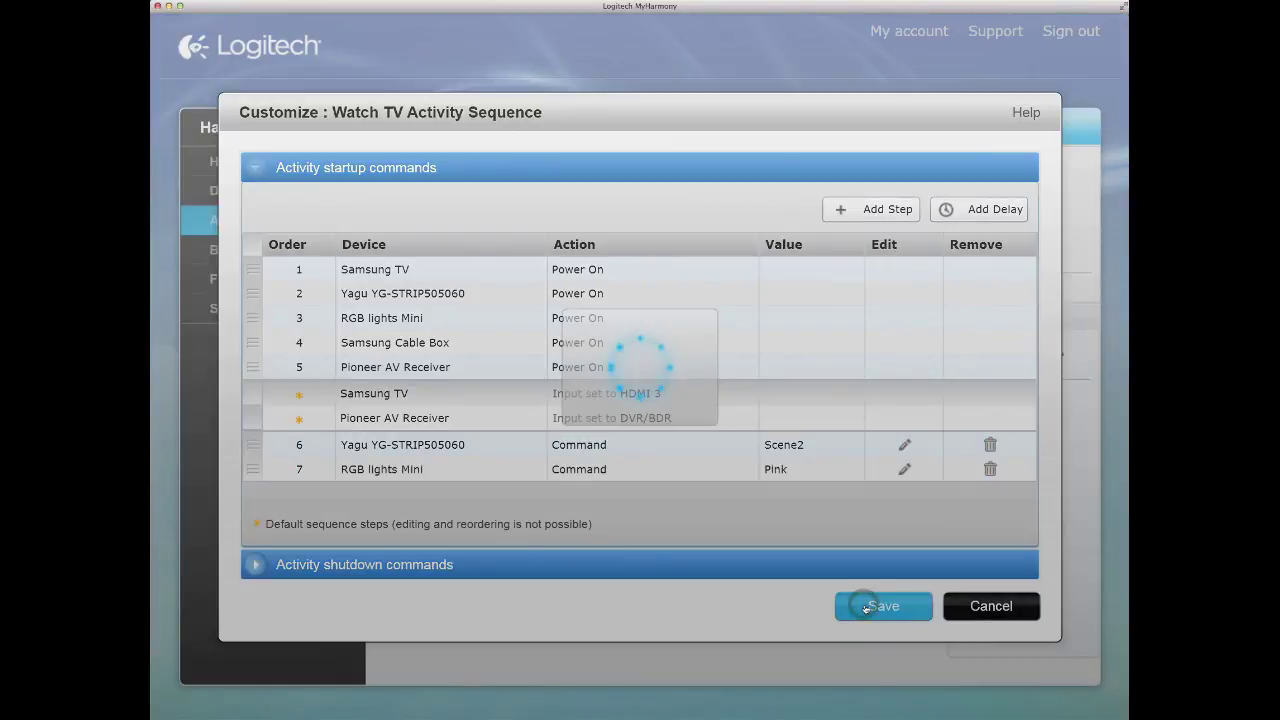